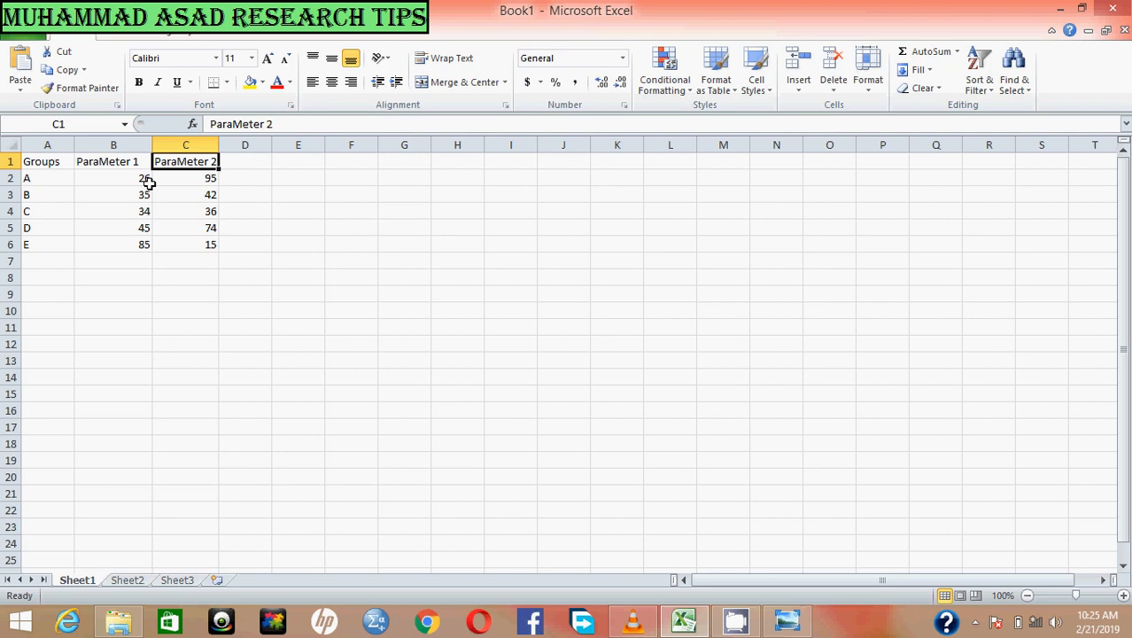
- Examine the Groups column and the ParaMeter 1 and ParaMeter 2 columns of the data table
click(46, 161)
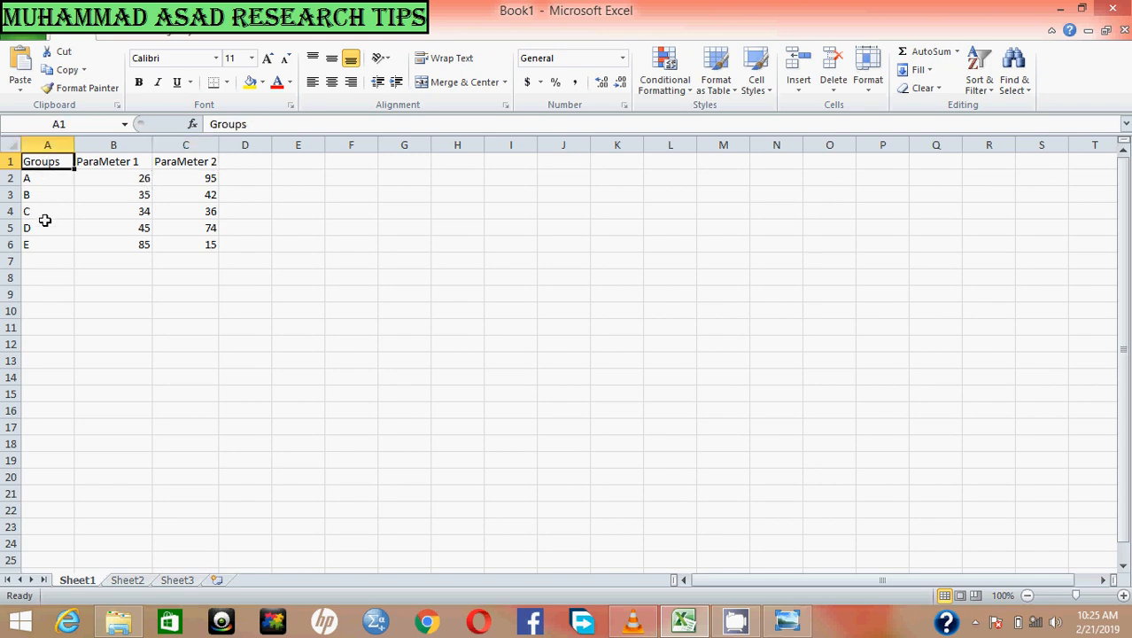
drag(39, 178, 43, 243)
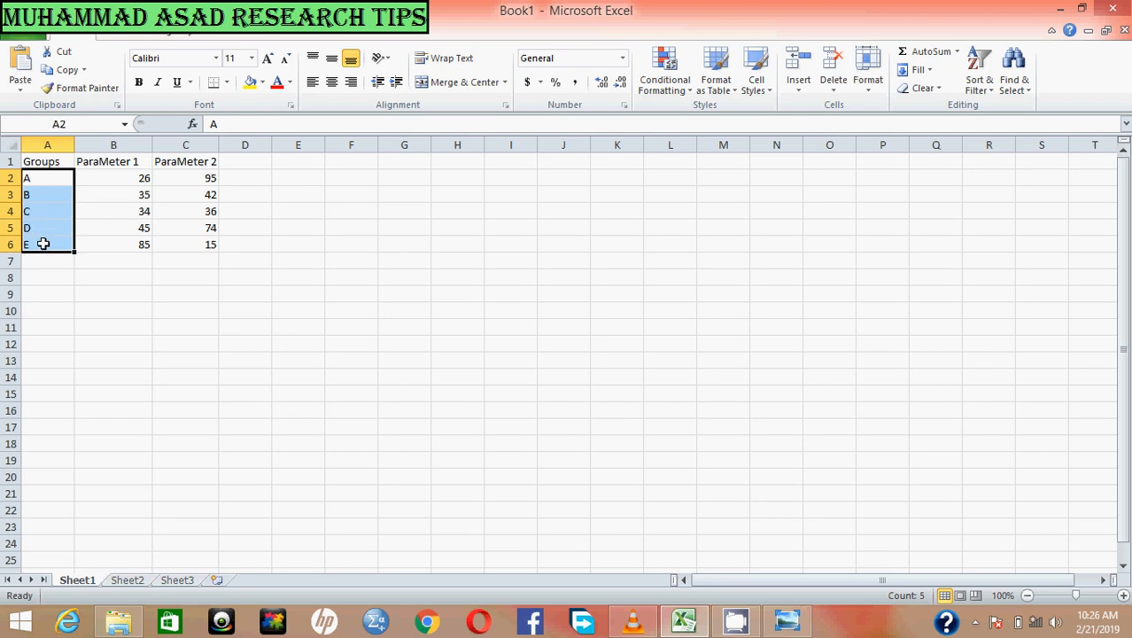
click(115, 243)
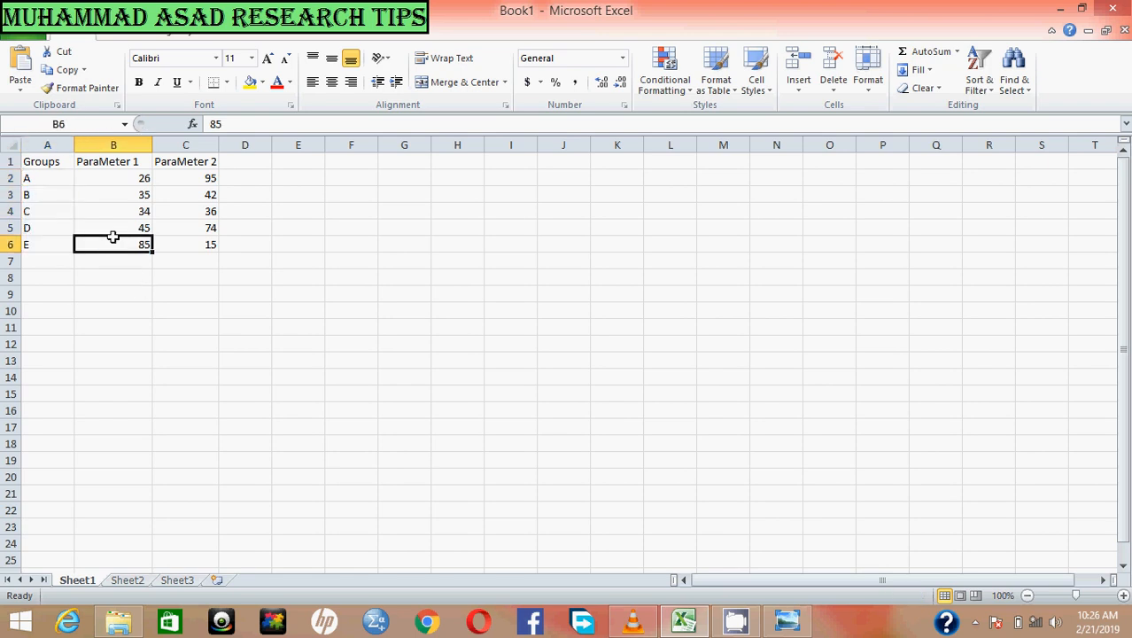
click(111, 159)
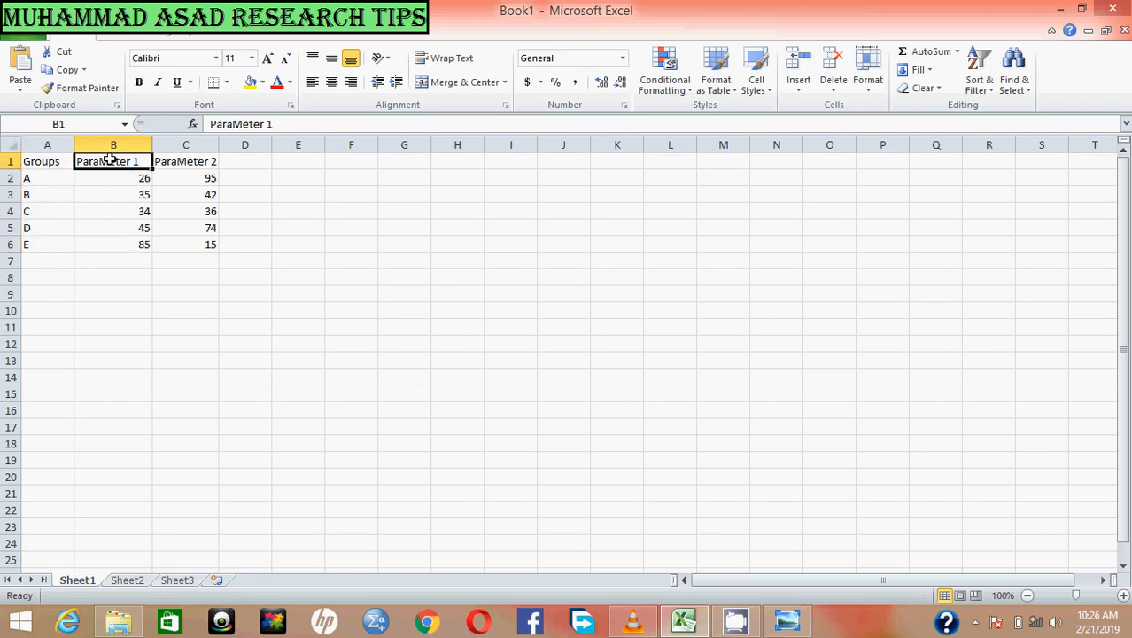
click(187, 163)
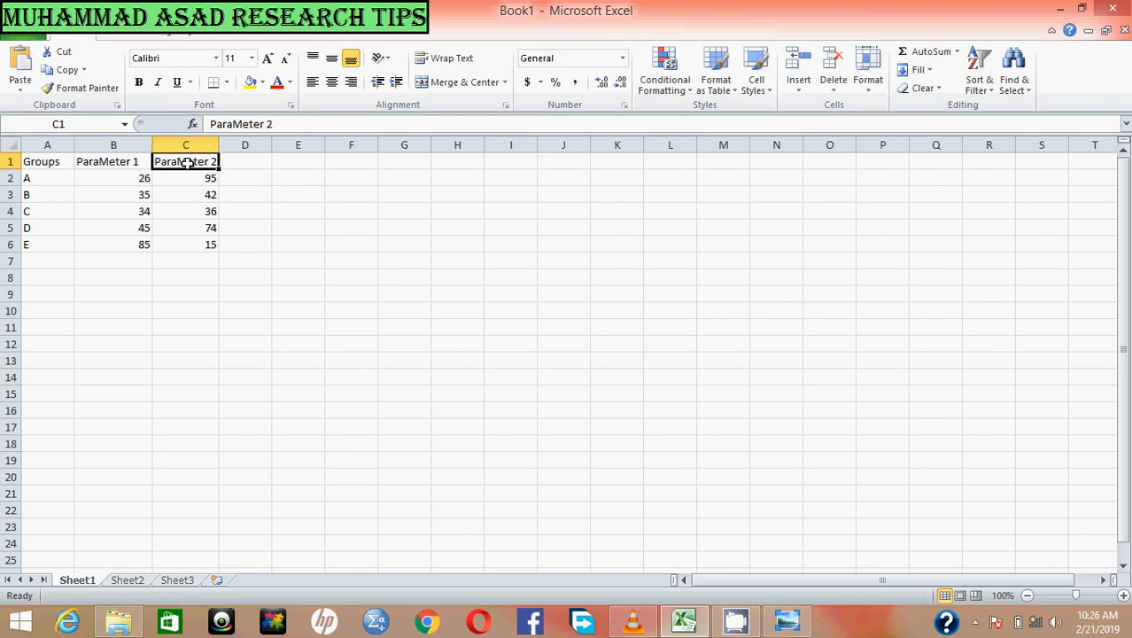
click(134, 164)
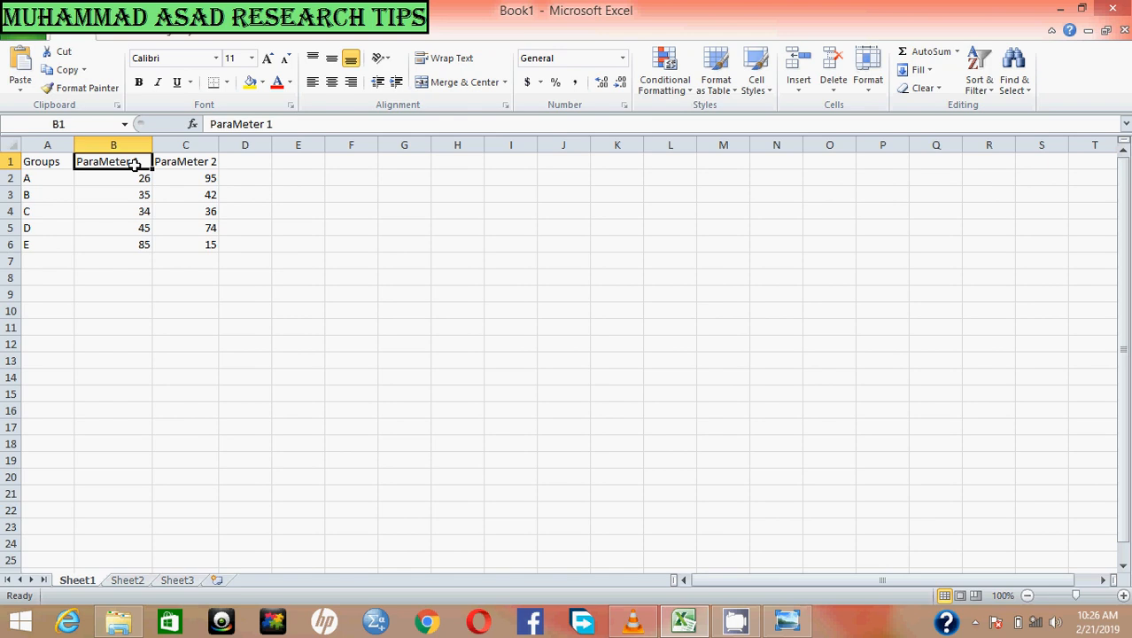
click(184, 166)
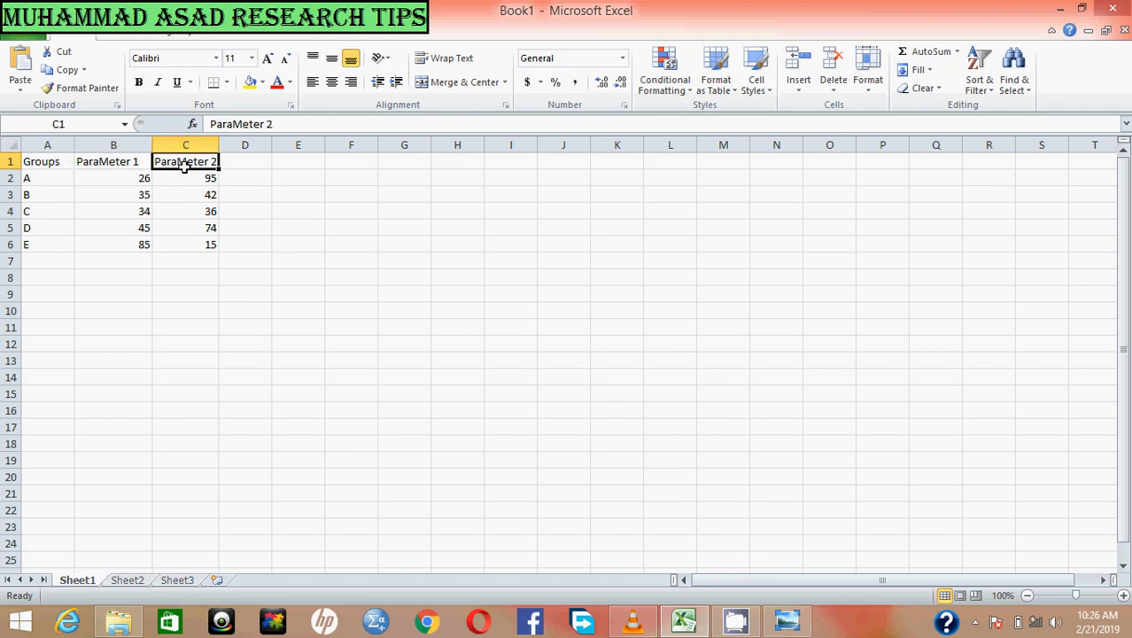
click(250, 162)
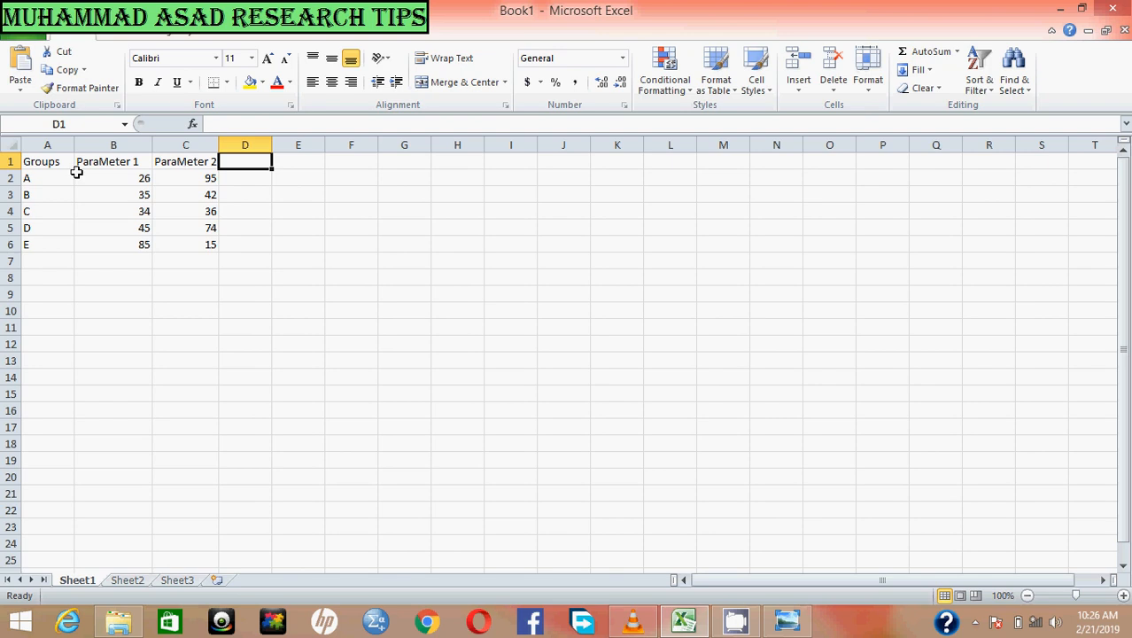
- Insert a 2-D clustered column chart from A1:C6 and apply a layout with chart title, axis titles and legend
drag(32, 165, 171, 245)
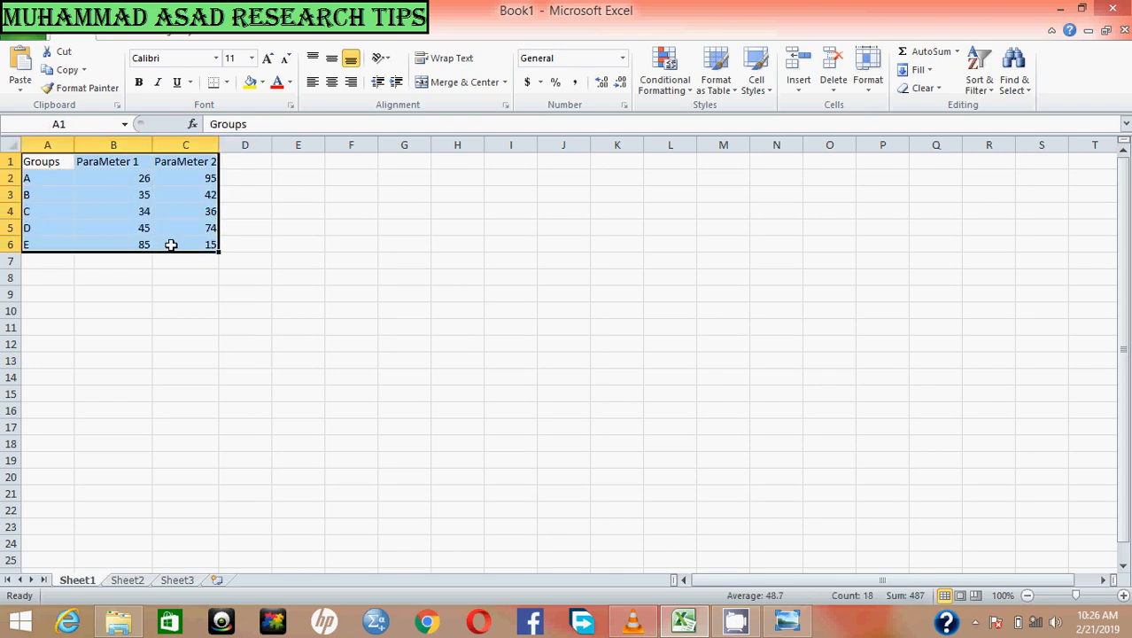
click(125, 38)
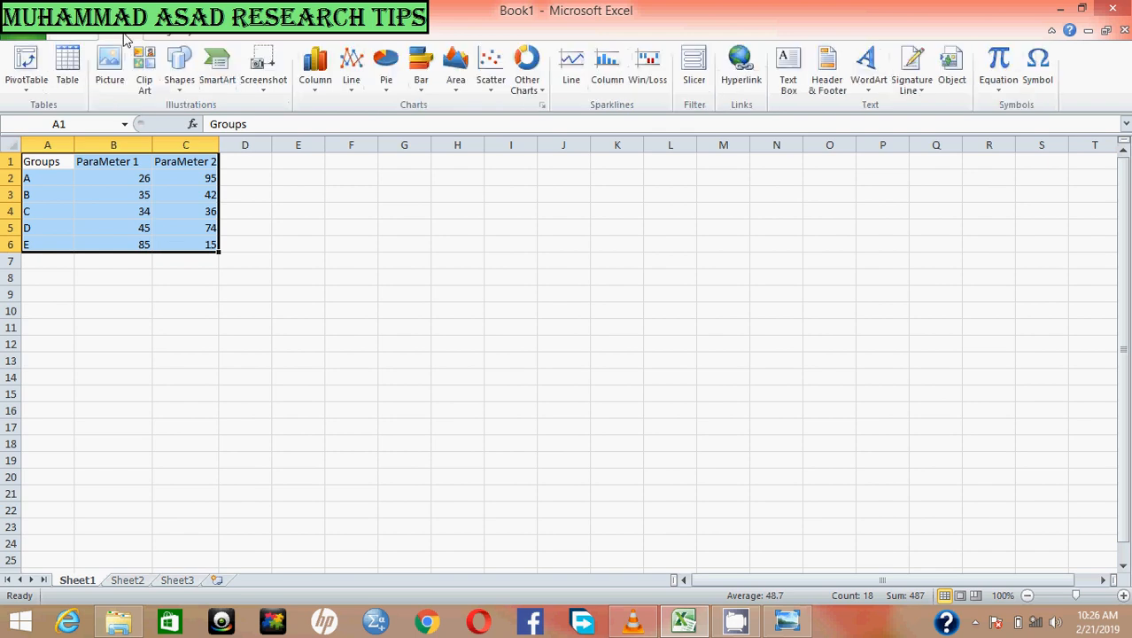
click(314, 84)
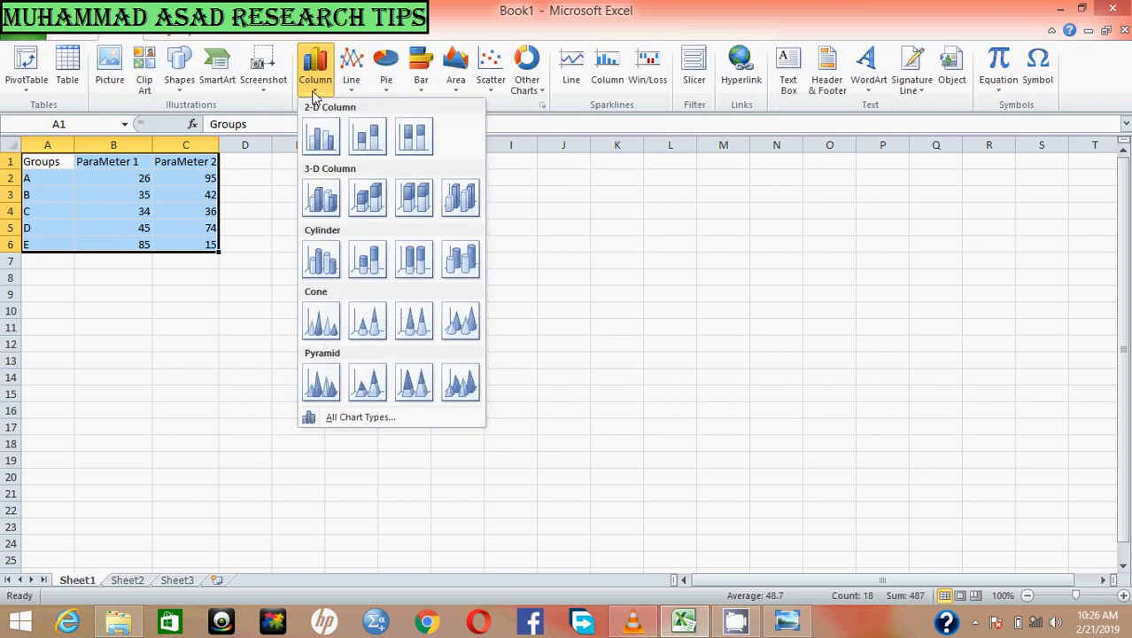
click(321, 137)
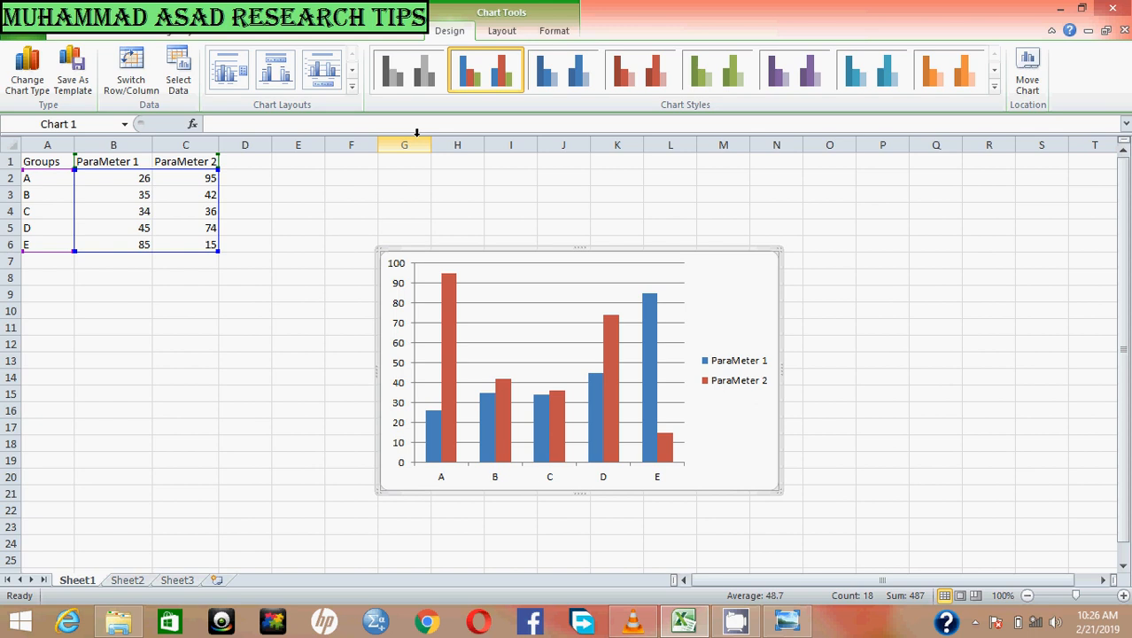
click(352, 88)
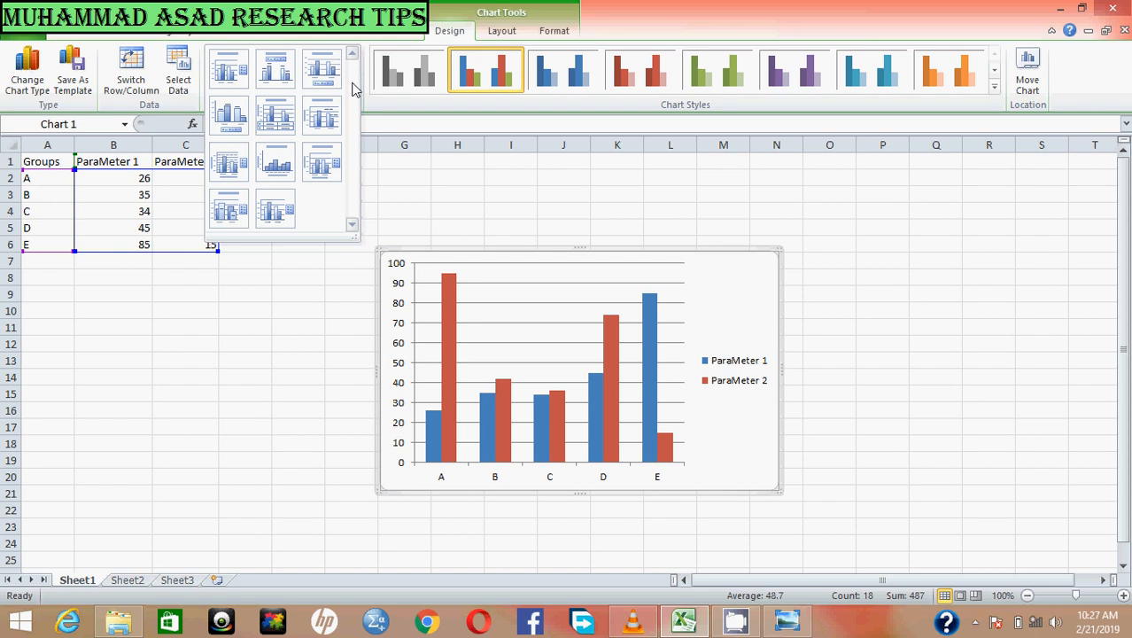
click(323, 171)
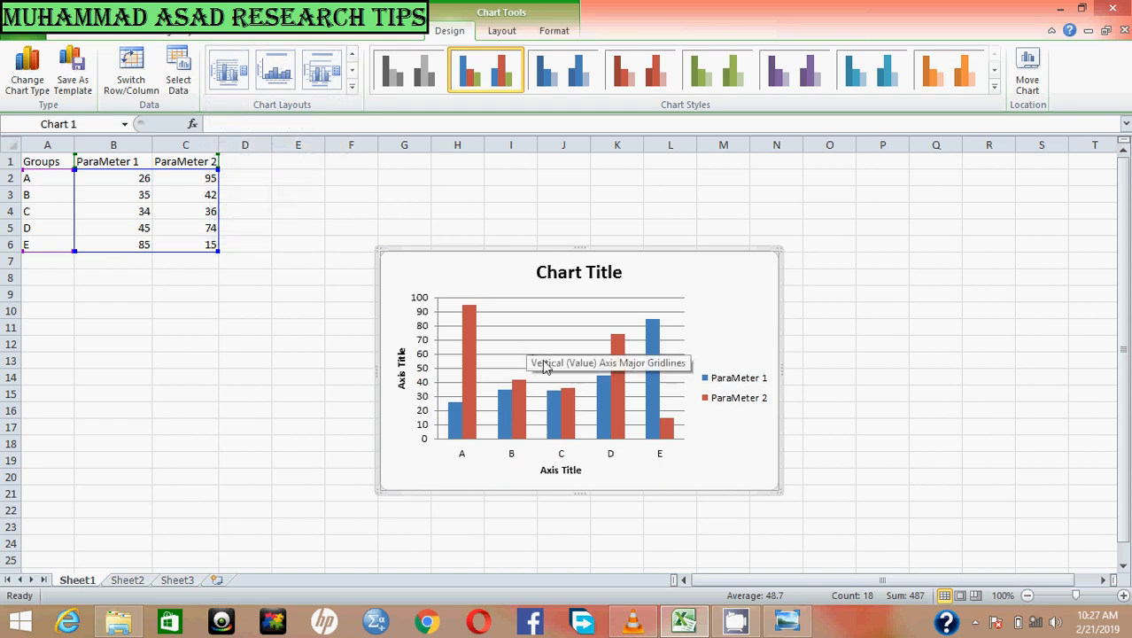
- Change the chart's horizontal axis title to "Groups" and its vertical axis title to "%"
click(559, 475)
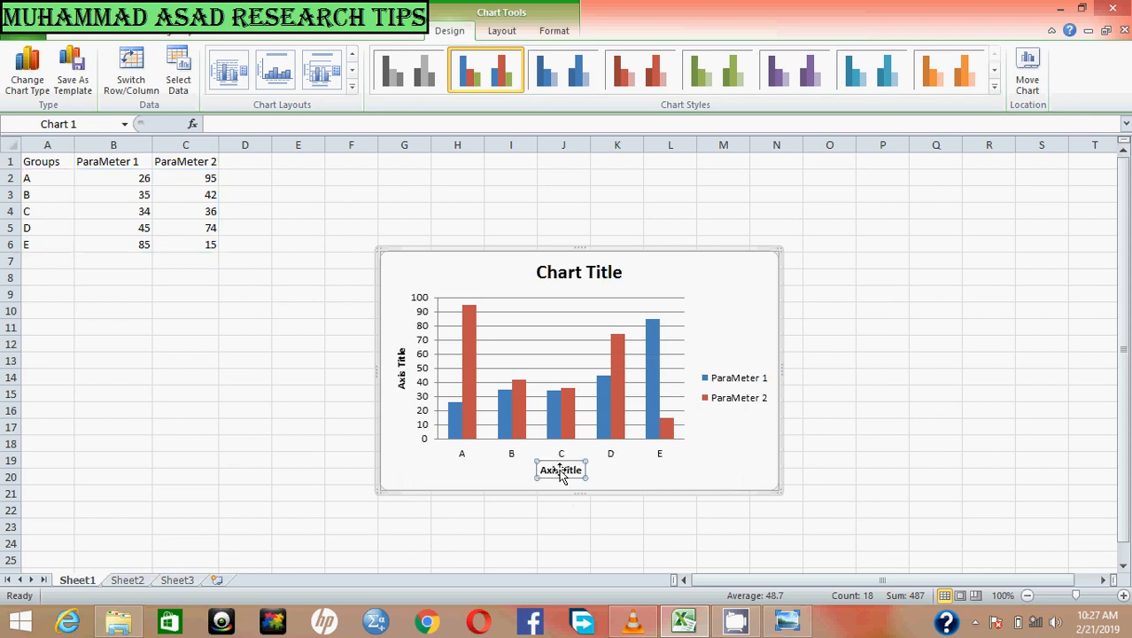
click(558, 470)
triple_click(559, 469)
text(Groups)
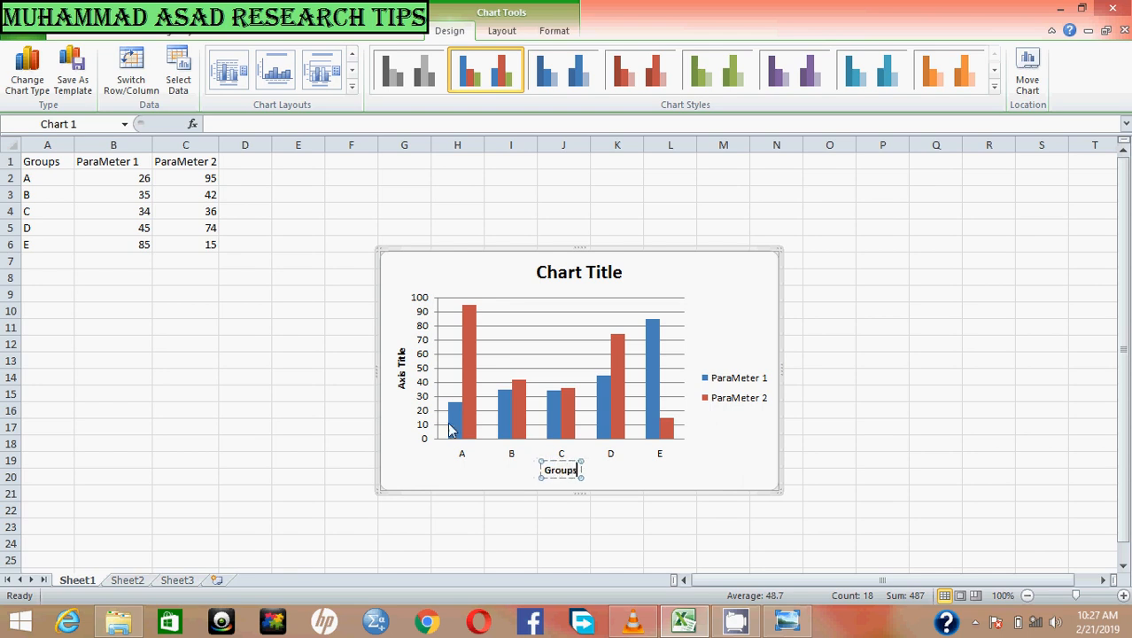
click(404, 370)
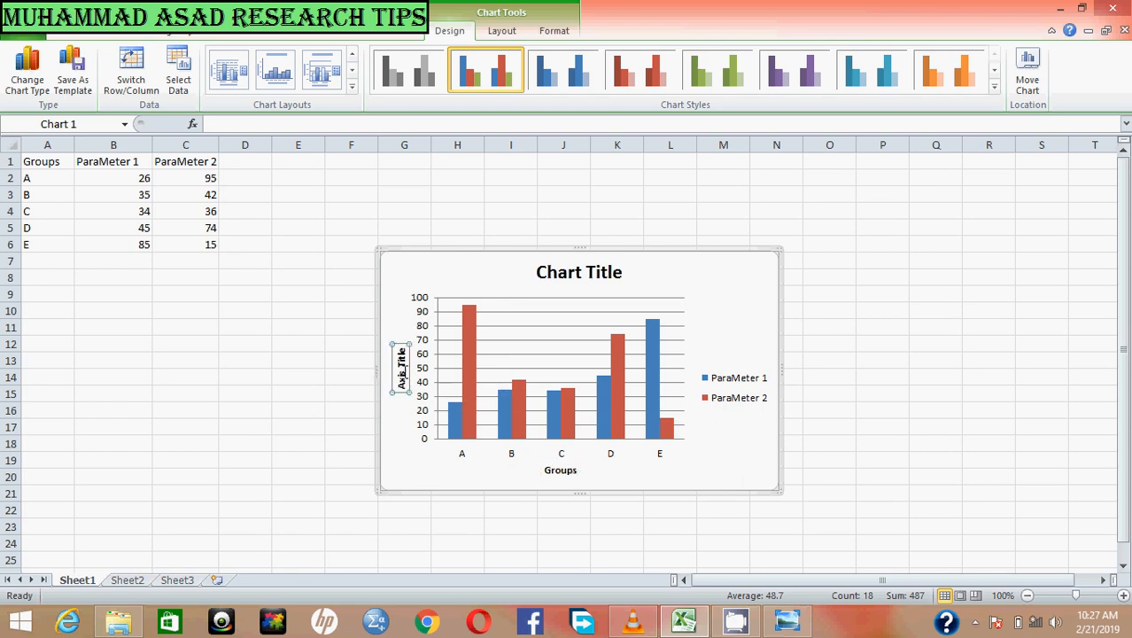
triple_click(401, 372)
key(Delete)
click(396, 324)
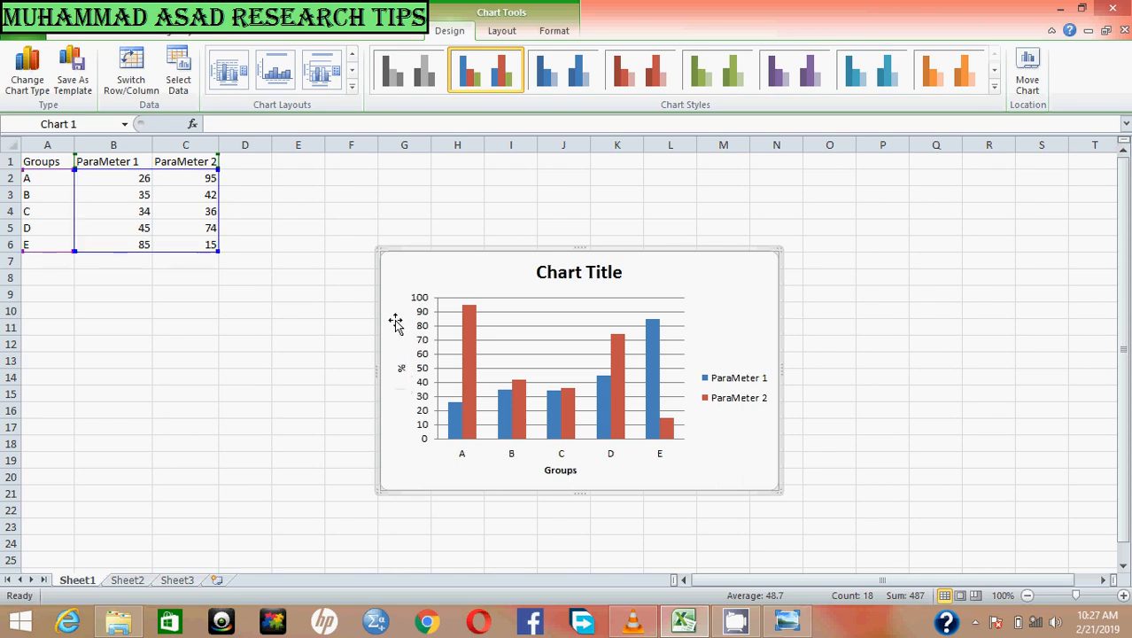
- Replace the chart's main title text with "Title"
click(586, 275)
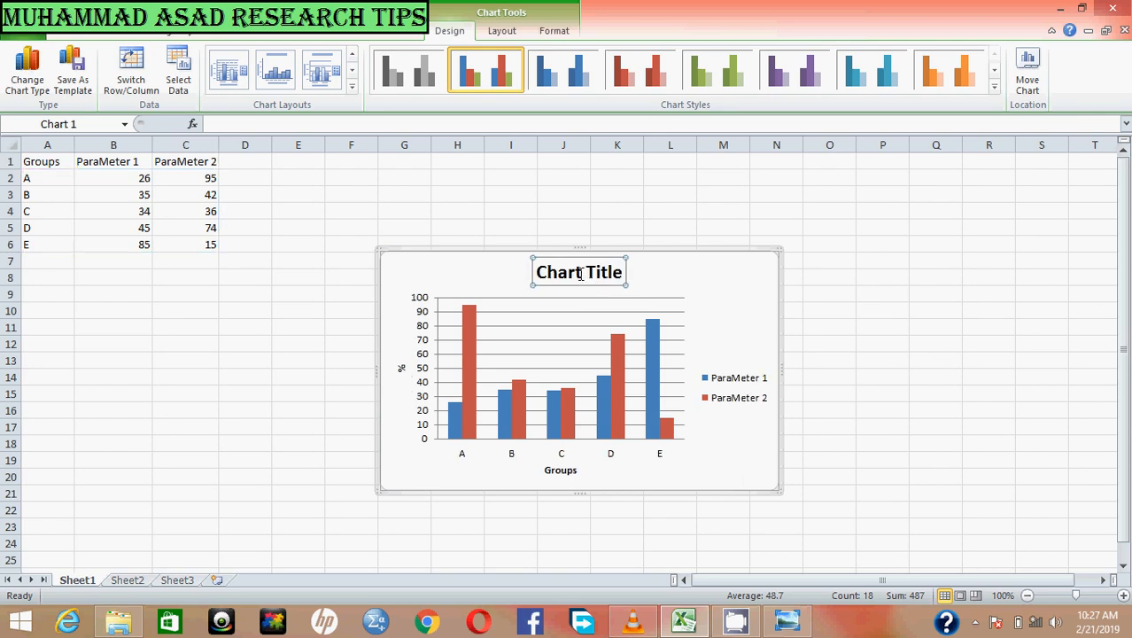
click(580, 274)
triple_click(580, 274)
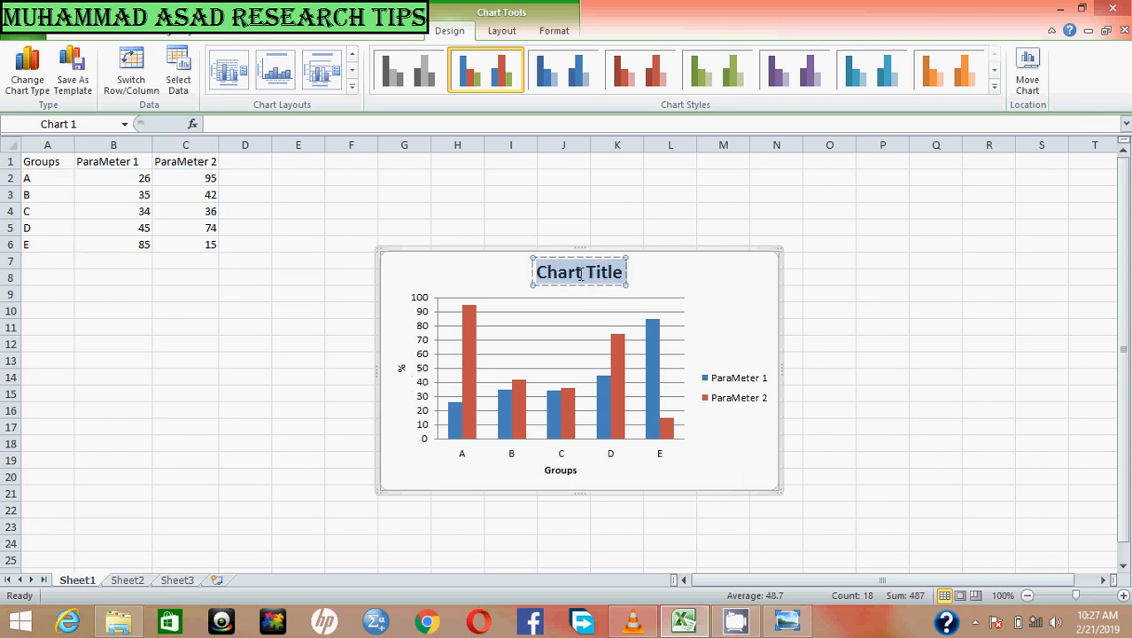
text(Titl)
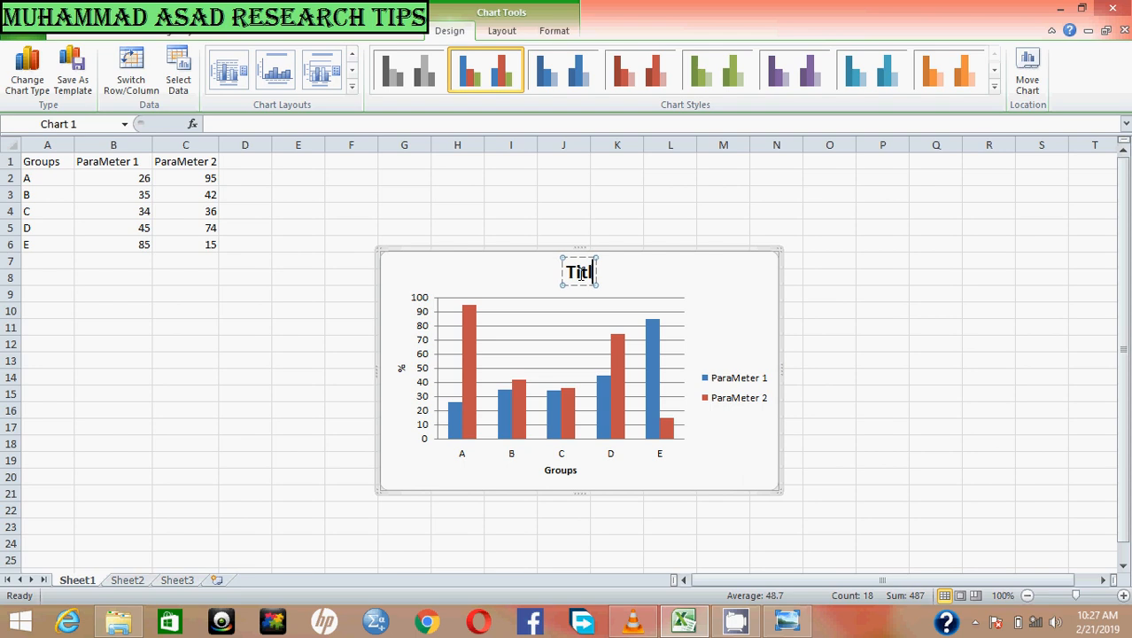
text(e)
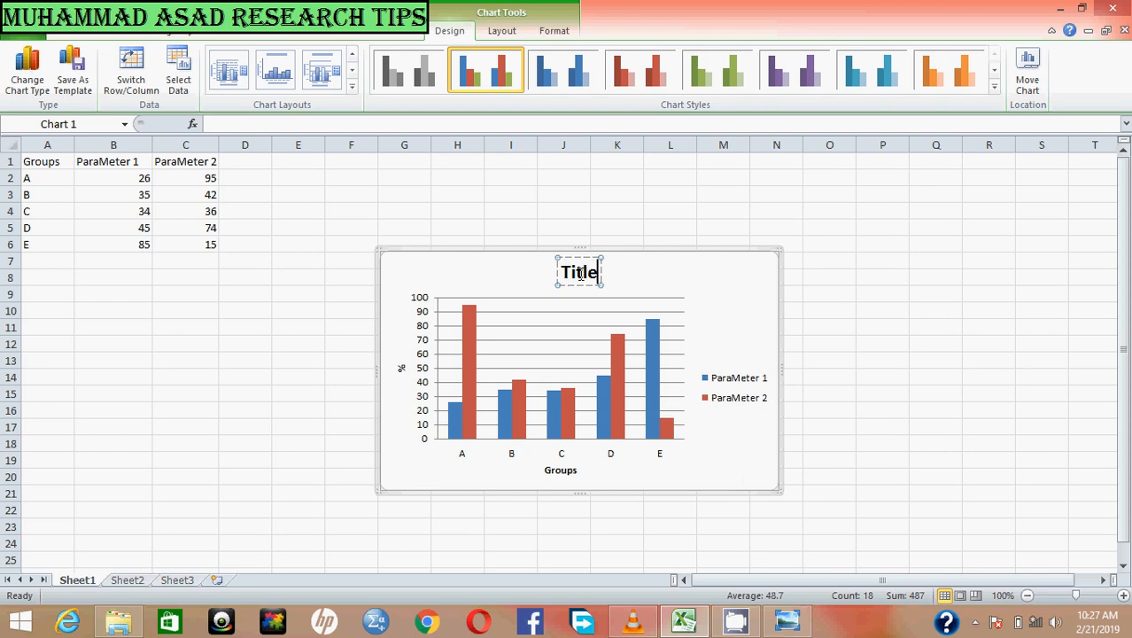
click(724, 272)
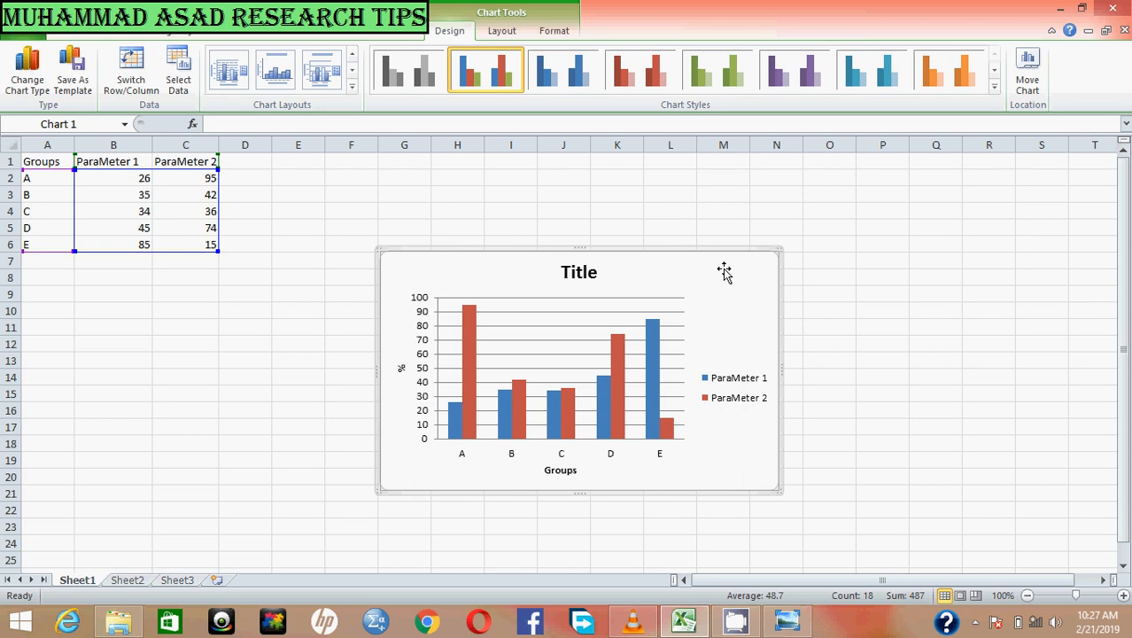
- Delete the chart's major horizontal gridlines and fill the ParaMeter 1 columns with standard green
click(552, 318)
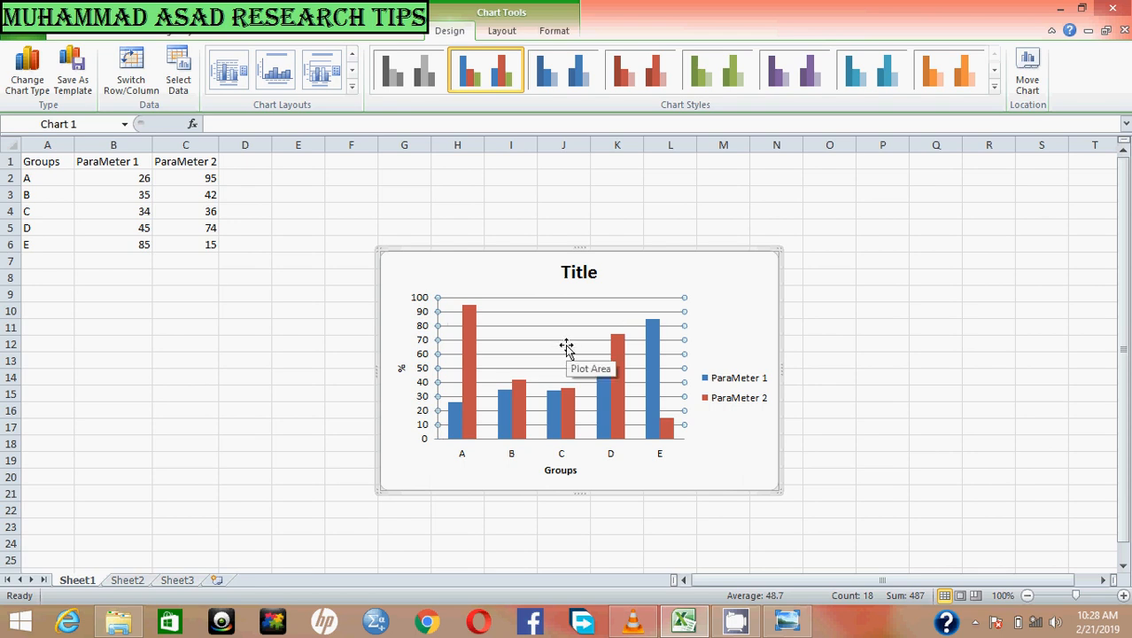
key(Delete)
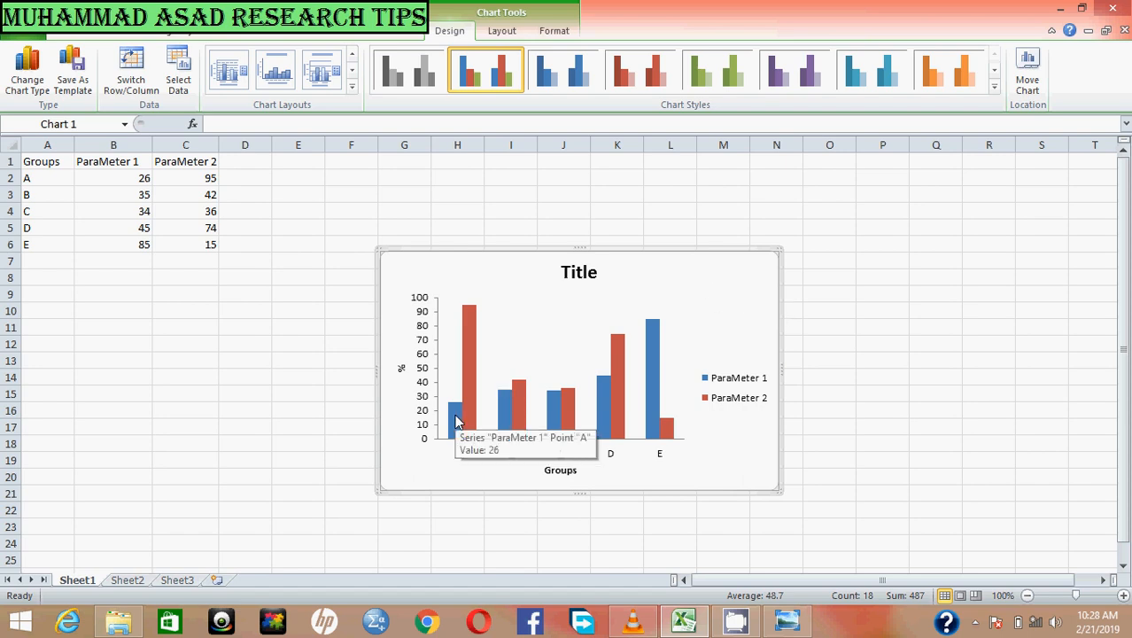
click(456, 422)
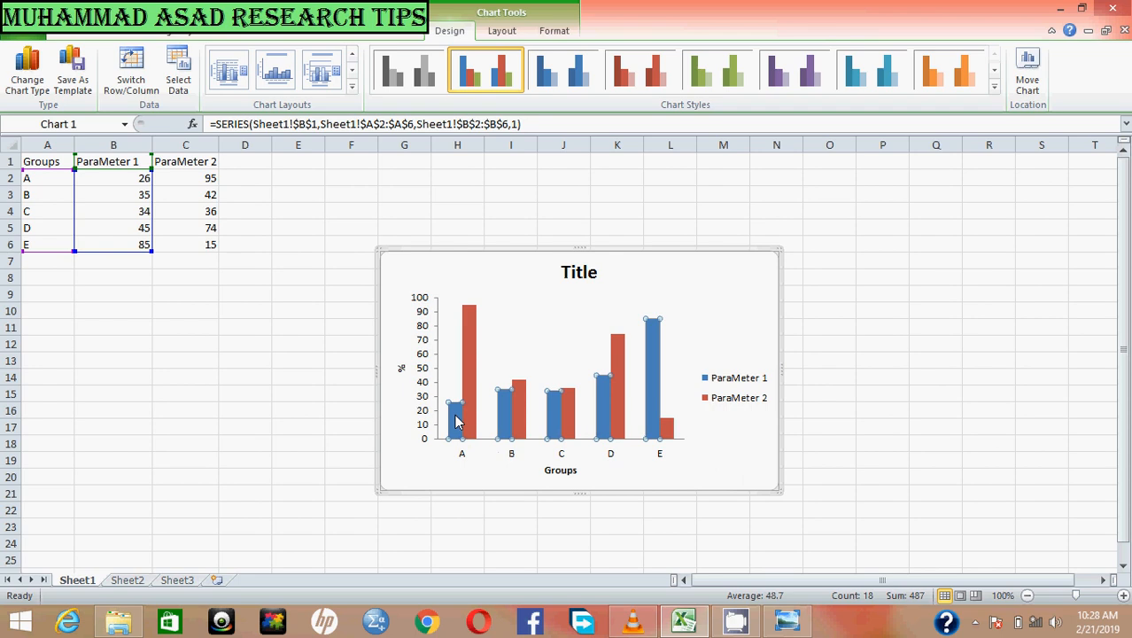
right_click(457, 422)
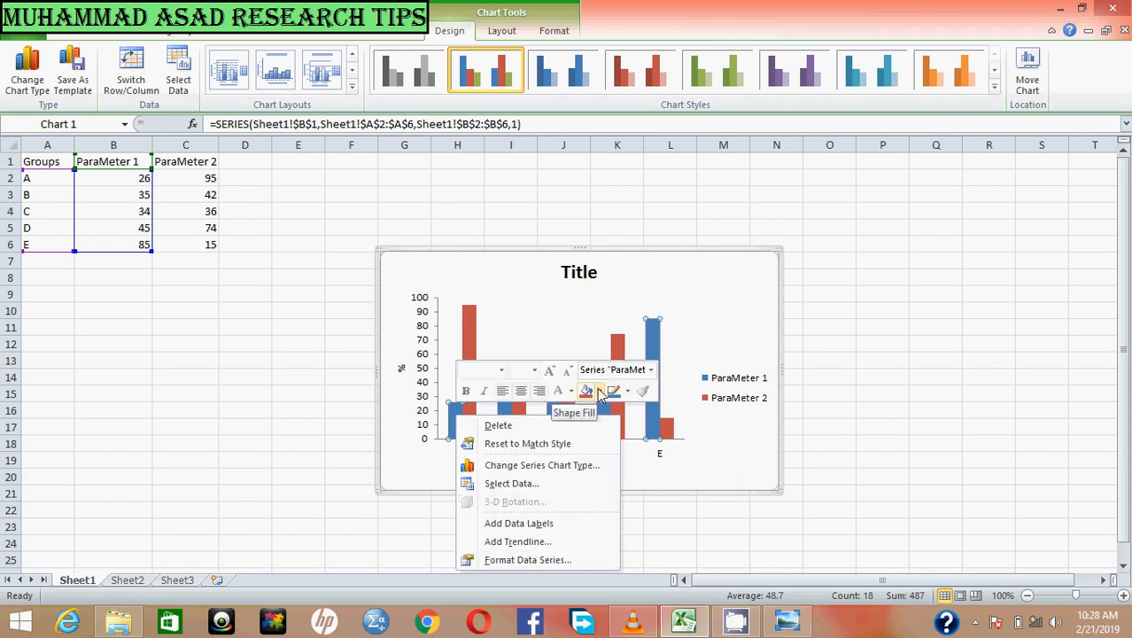
click(599, 392)
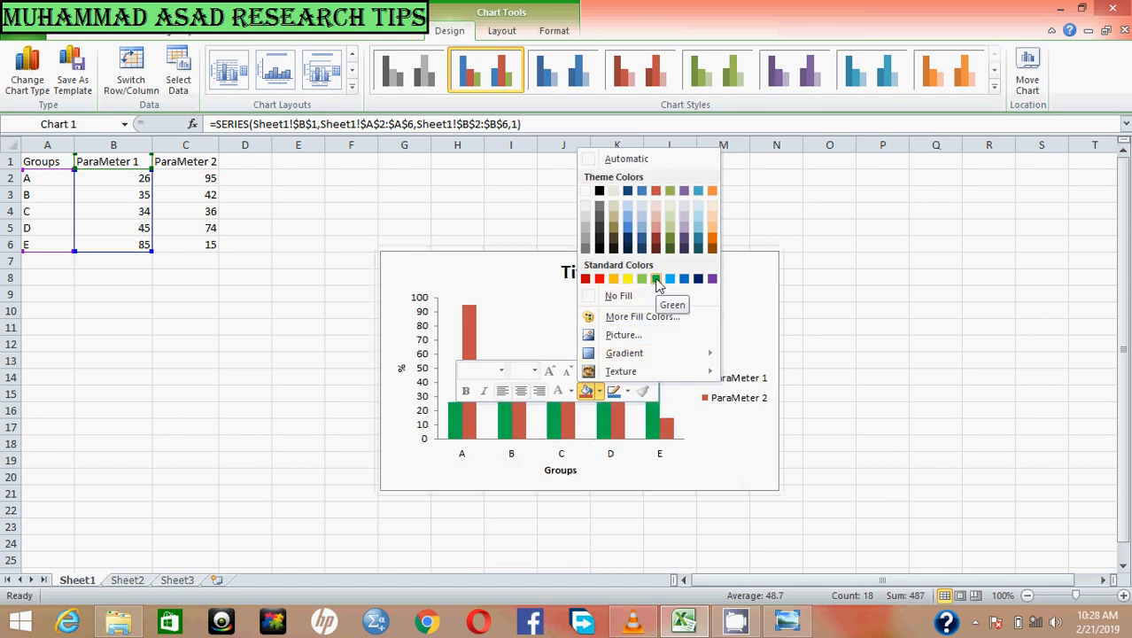
click(656, 279)
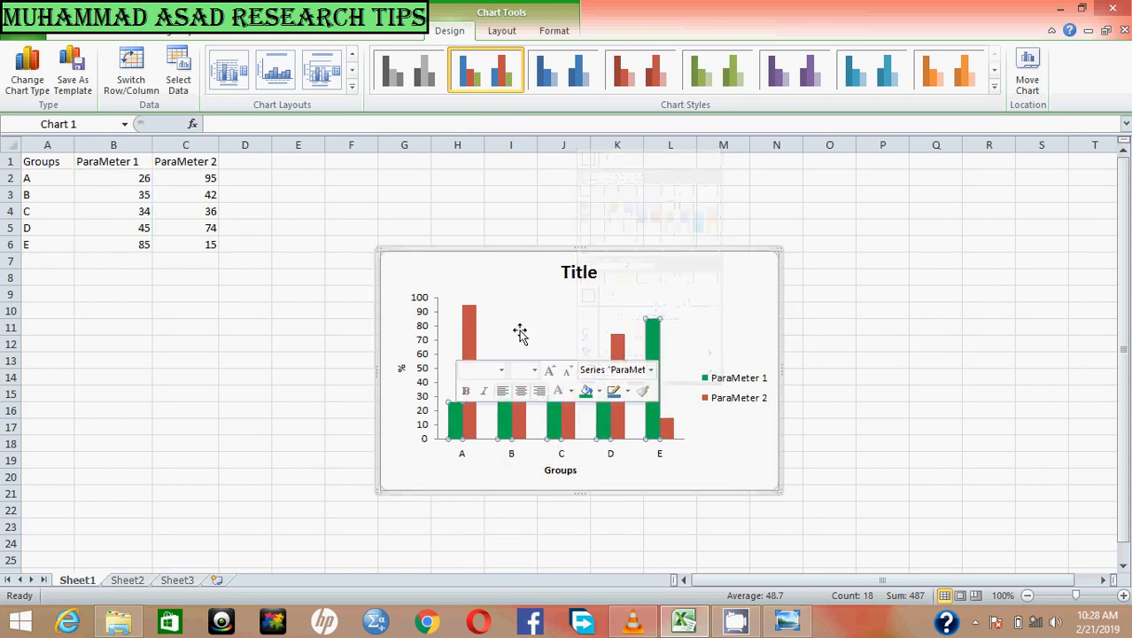
click(467, 257)
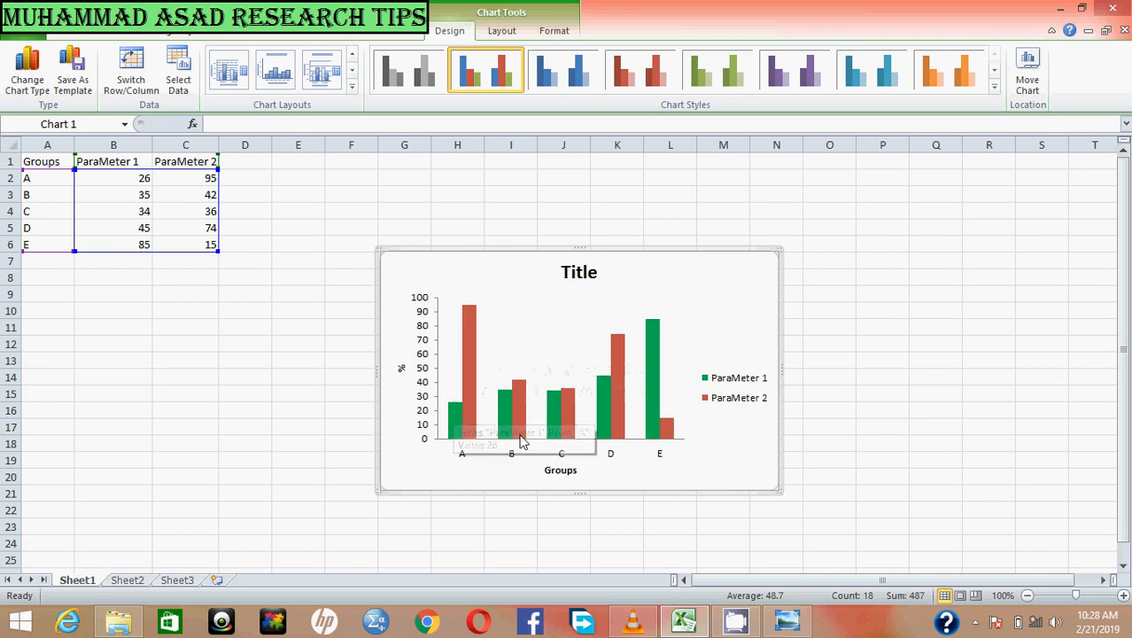
- Give the ParaMeter 1 columns in the chart a black outline
click(456, 426)
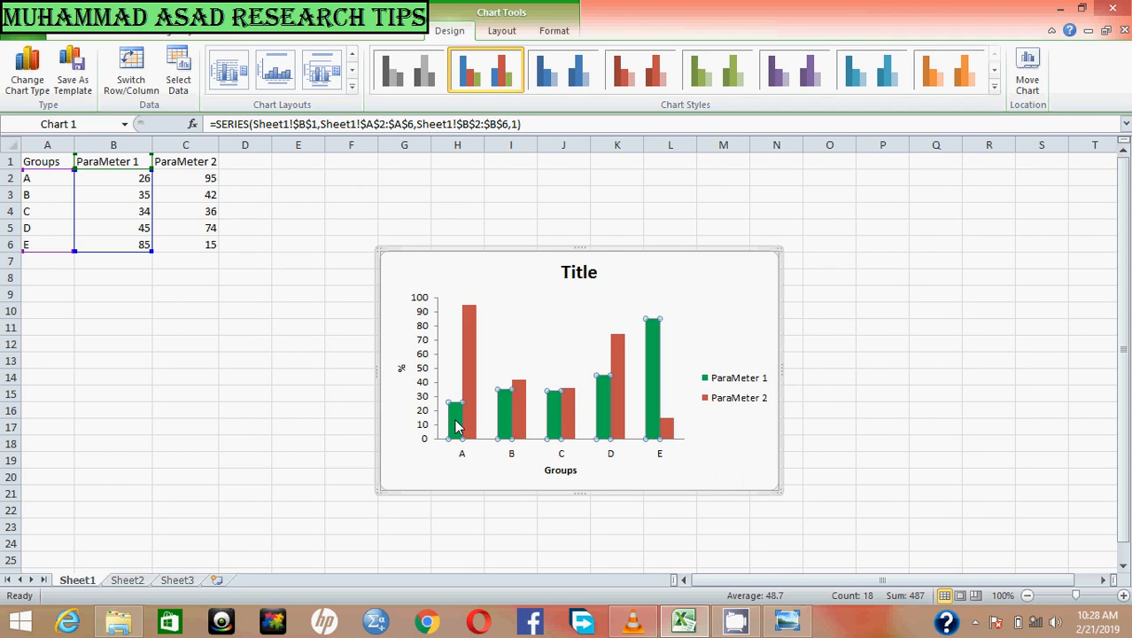
right_click(456, 426)
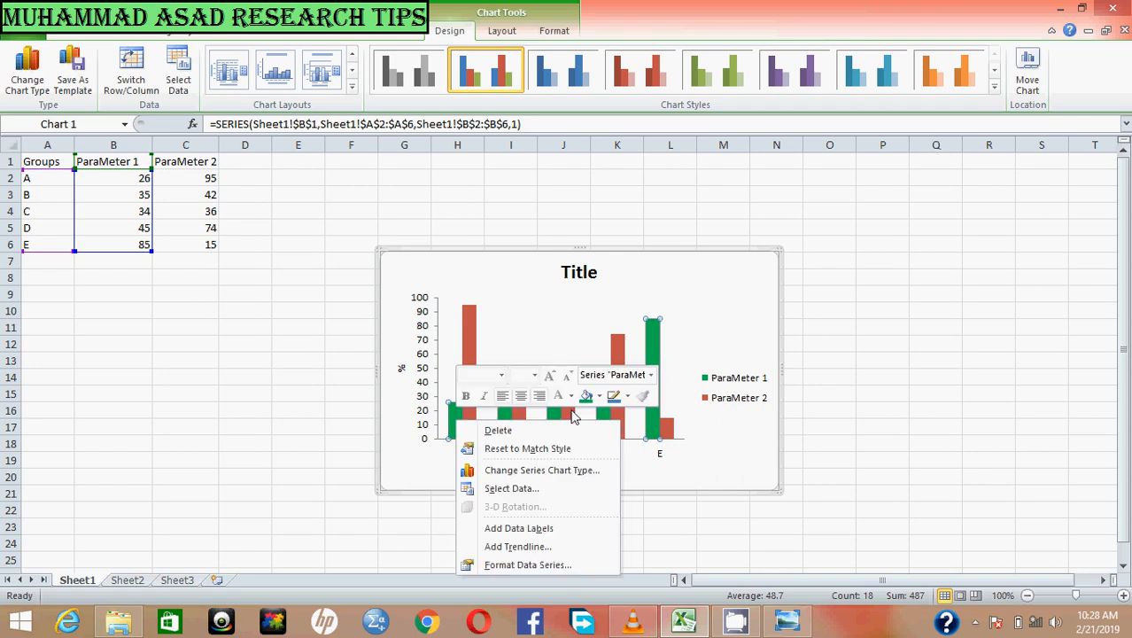
click(627, 396)
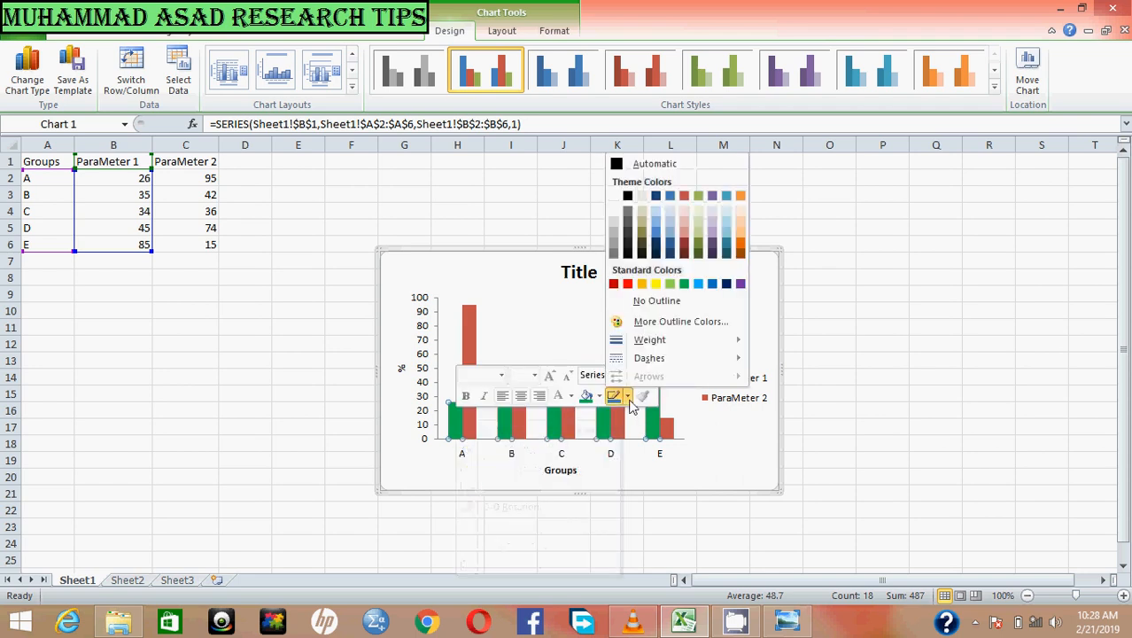
click(627, 199)
click(506, 311)
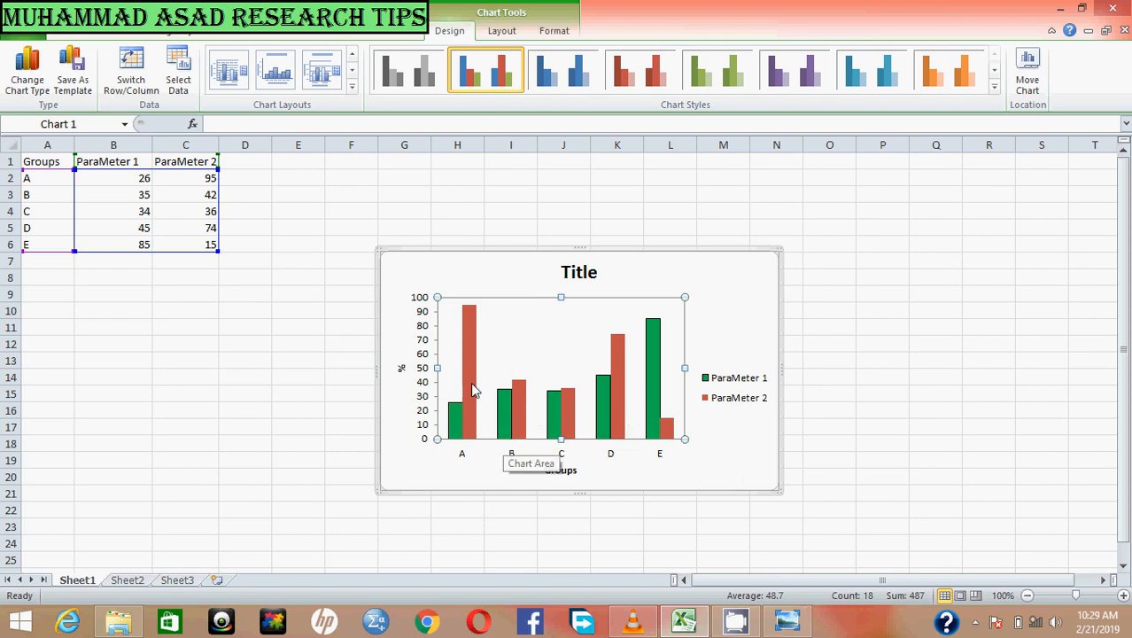
- Fill the ParaMeter 2 columns in the chart with standard red and give them a black outline
click(467, 331)
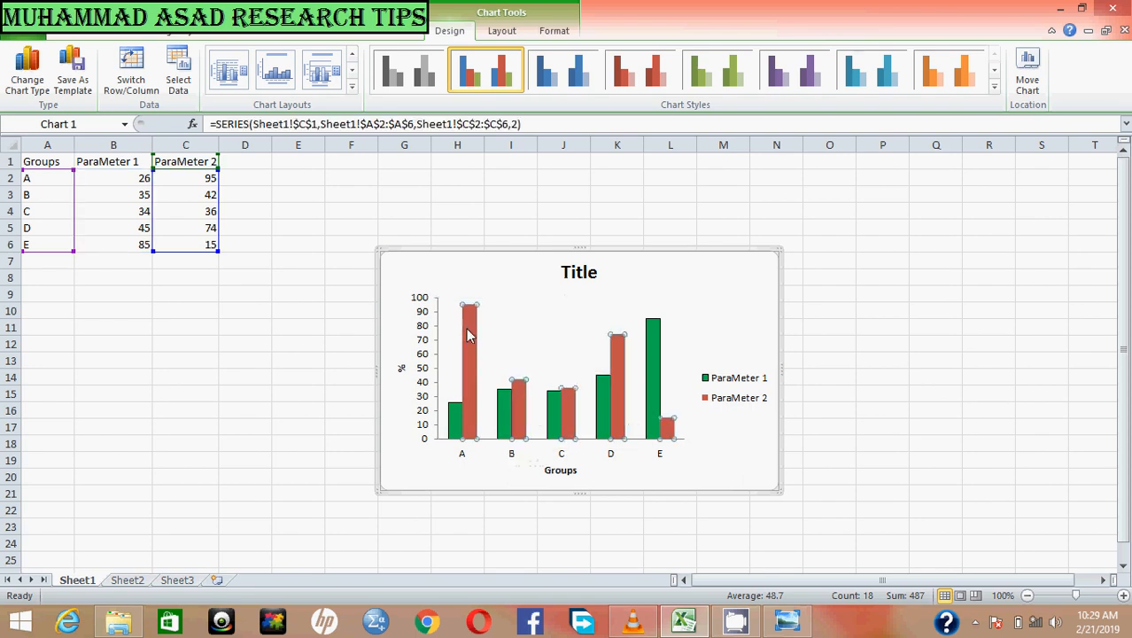
right_click(469, 335)
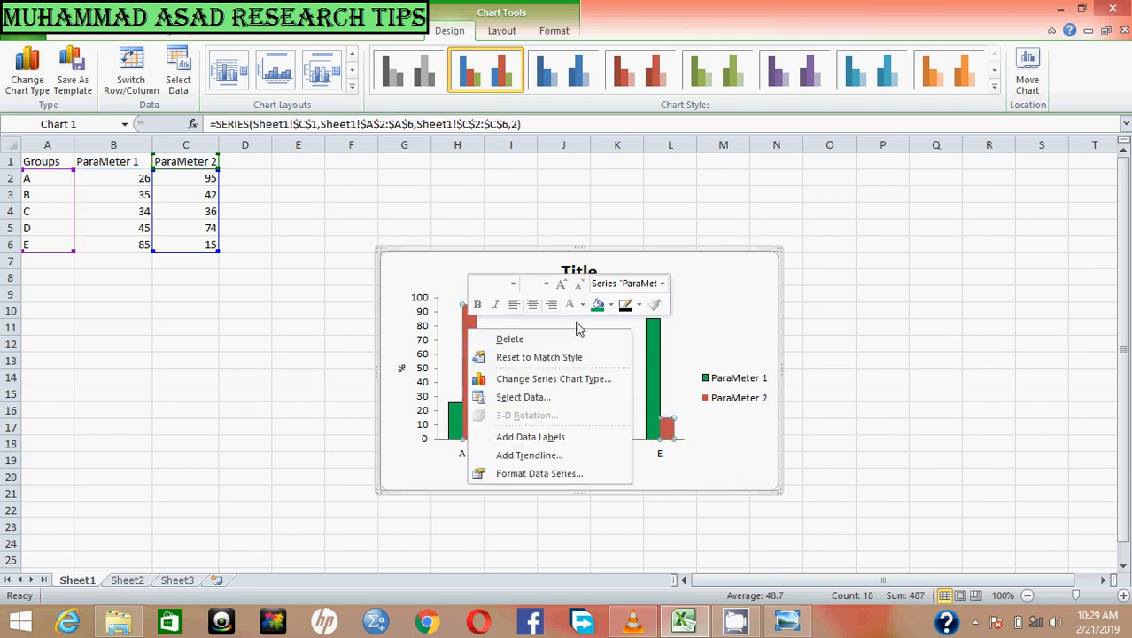
click(611, 306)
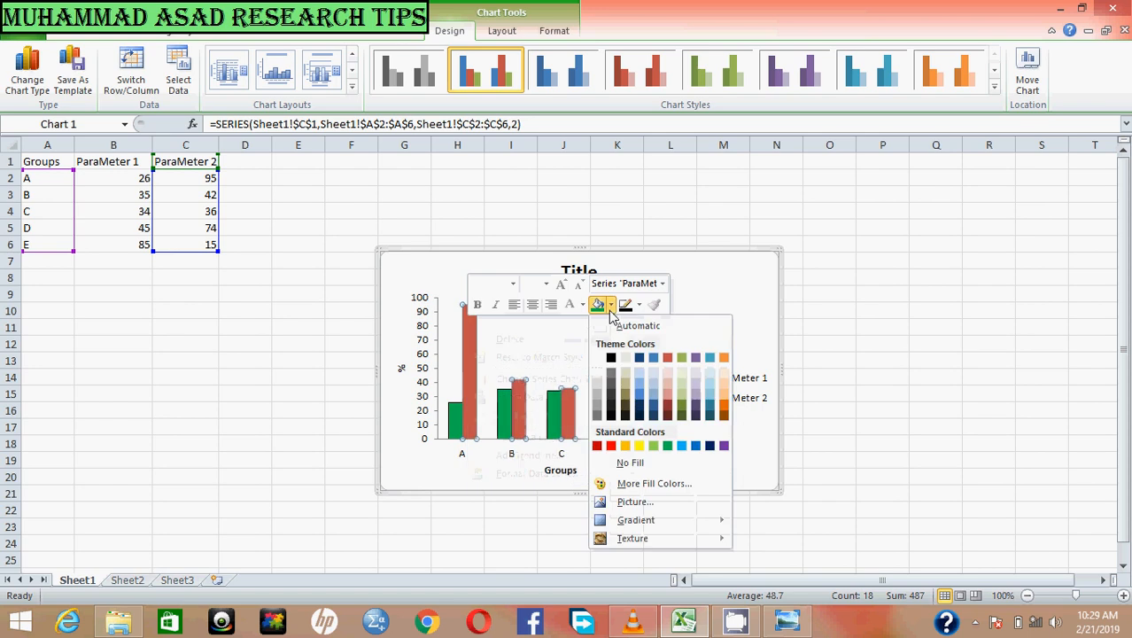
click(611, 445)
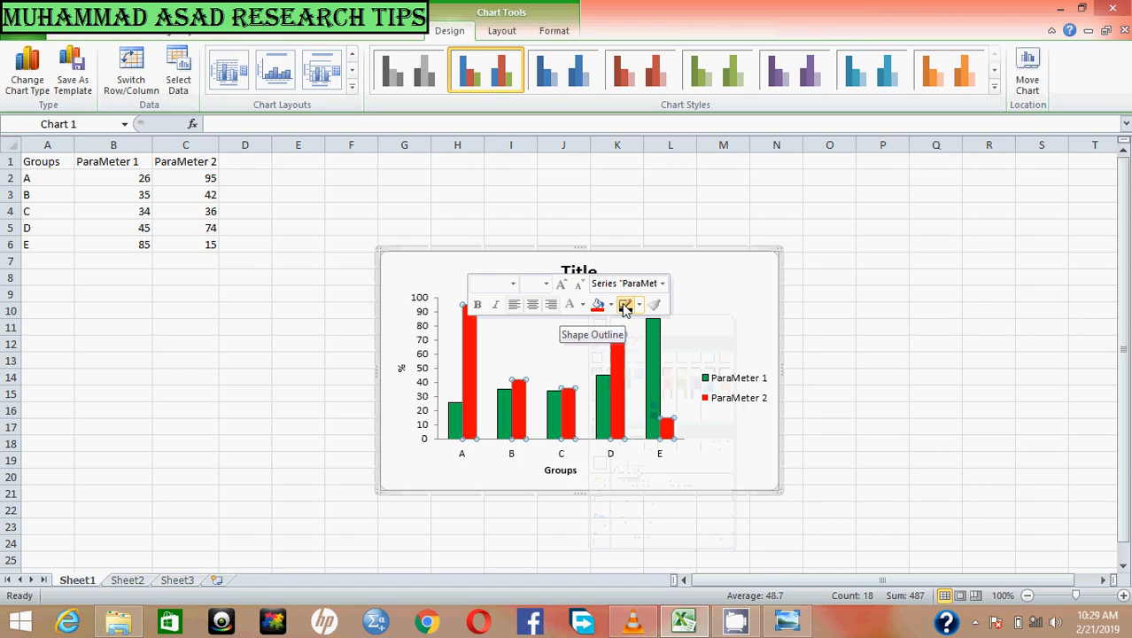
click(739, 332)
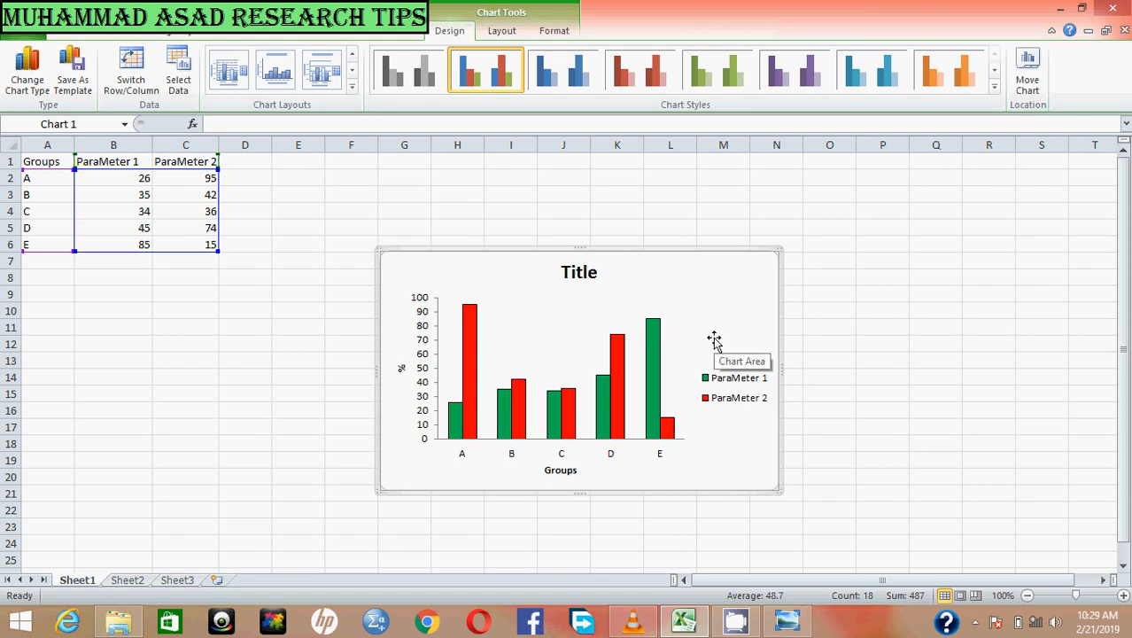
- Add Error Bars with Percentage to both data series in the chart
click(552, 31)
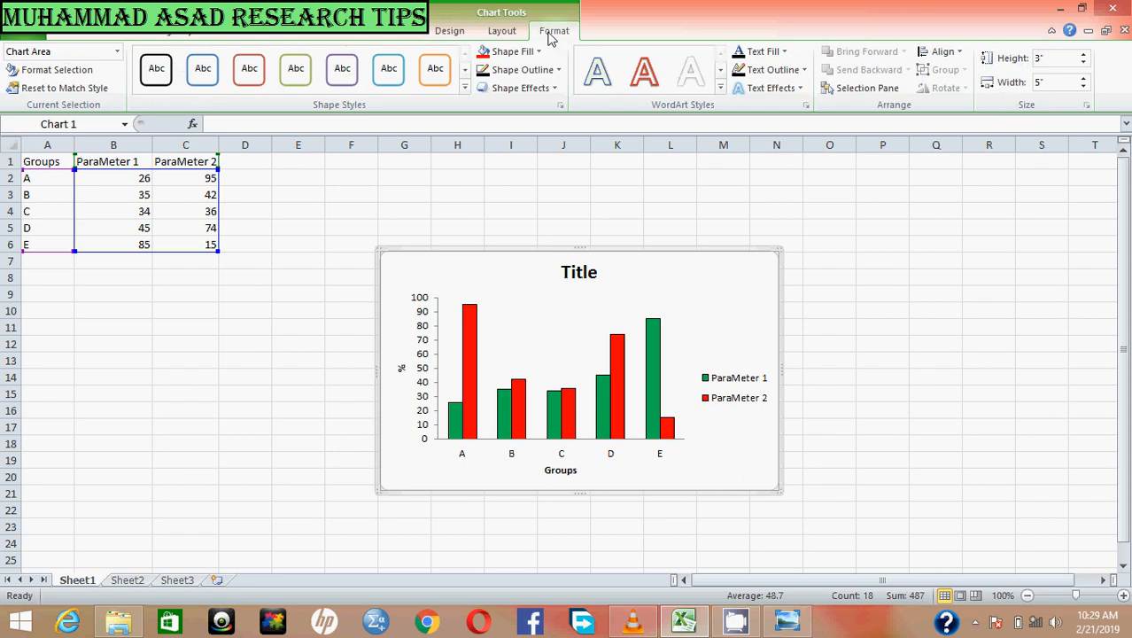
click(501, 31)
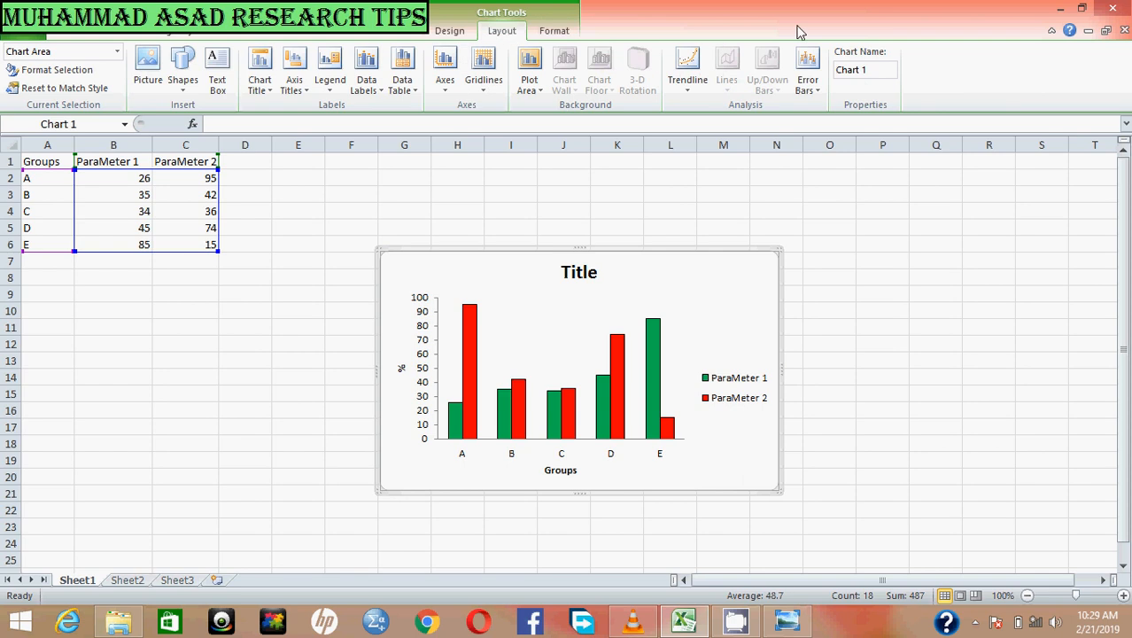
click(812, 92)
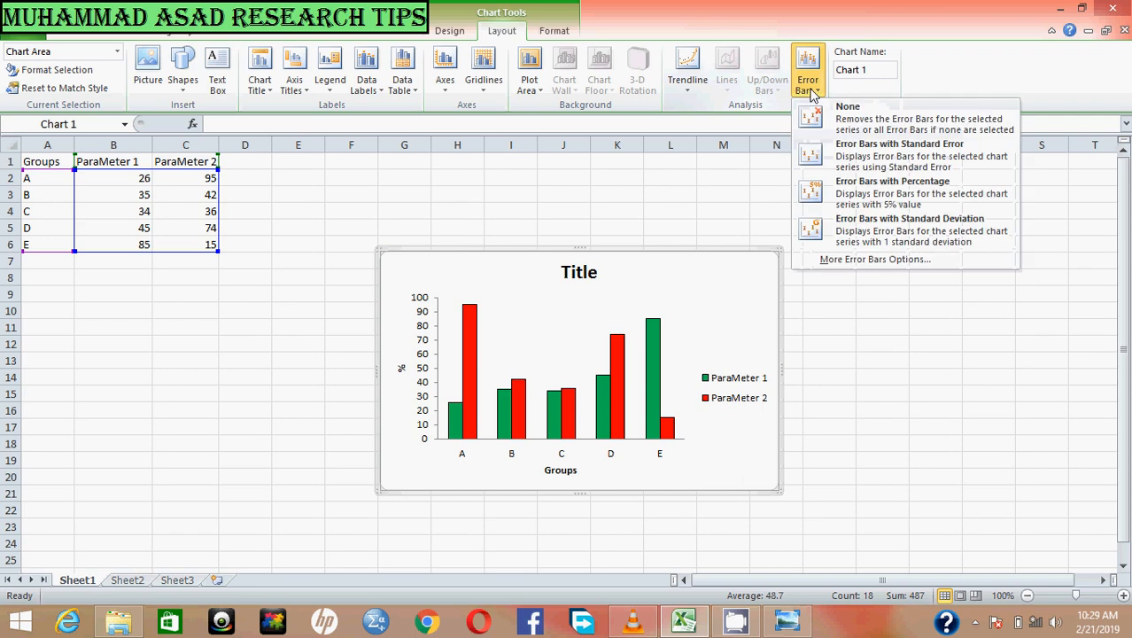
click(938, 189)
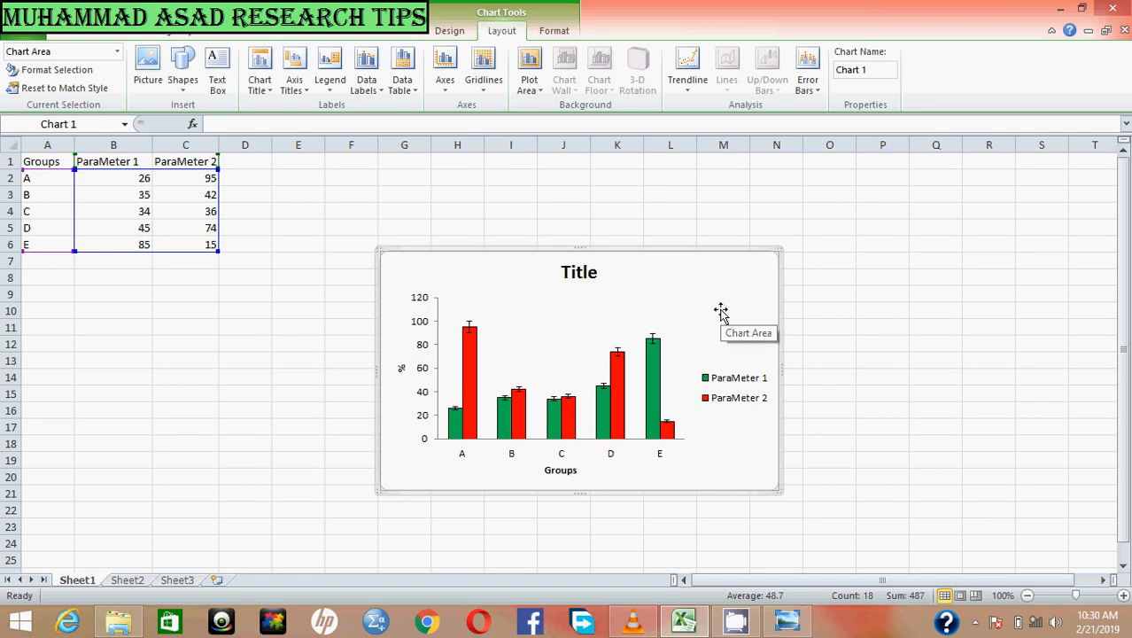
- Switch the chart's rows and columns to cluster the columns by parameter, and switch them back to clusters by group
click(450, 32)
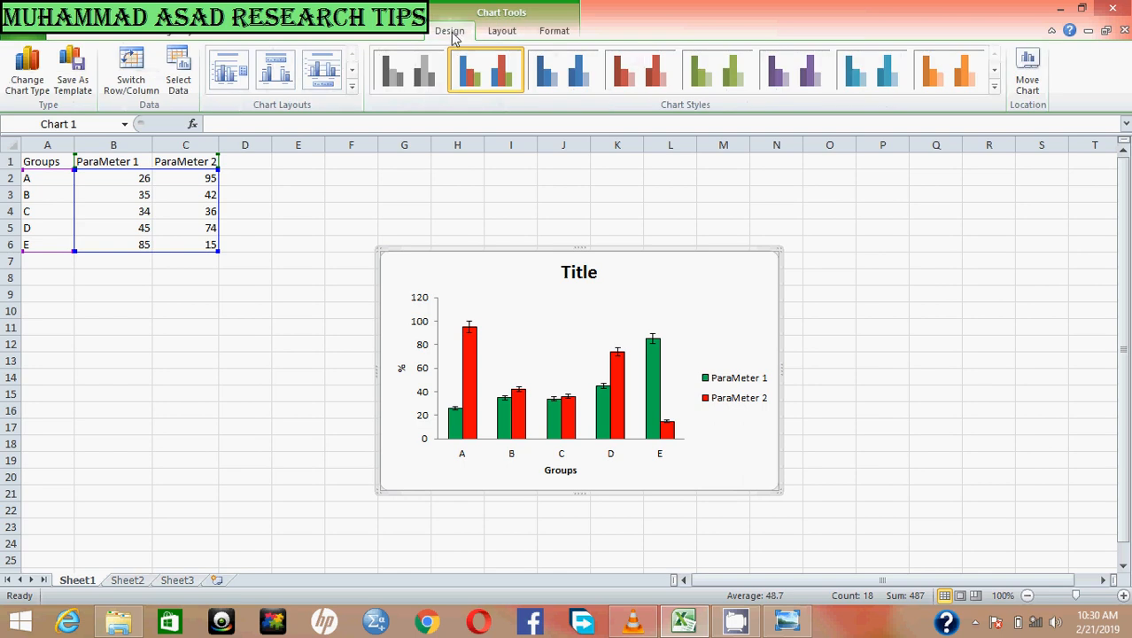
click(127, 76)
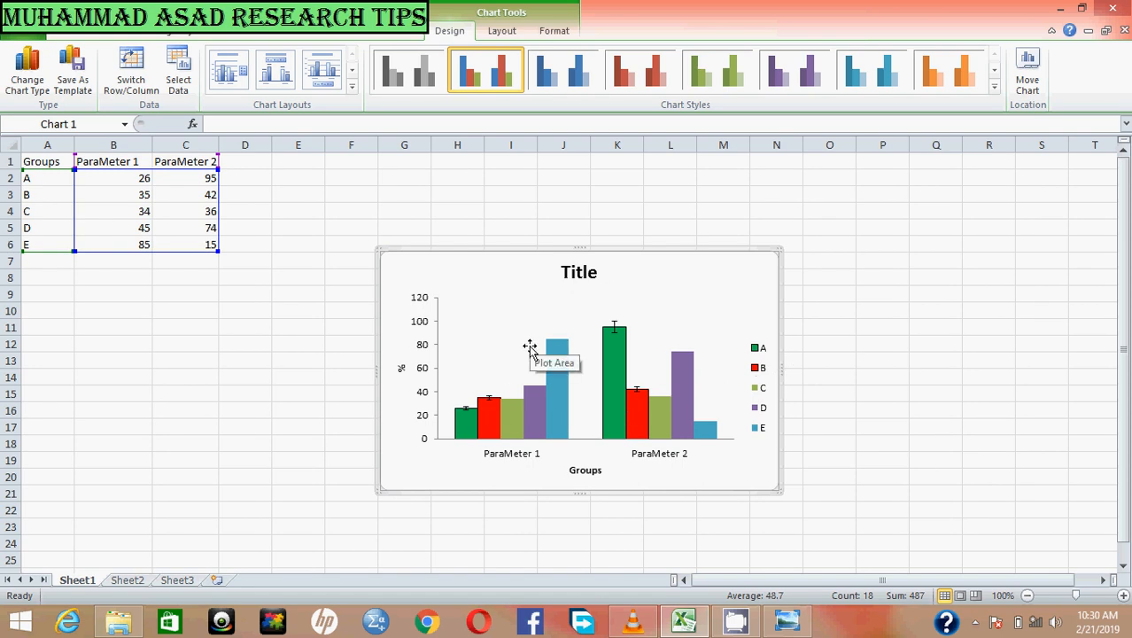
mouse_move(472, 427)
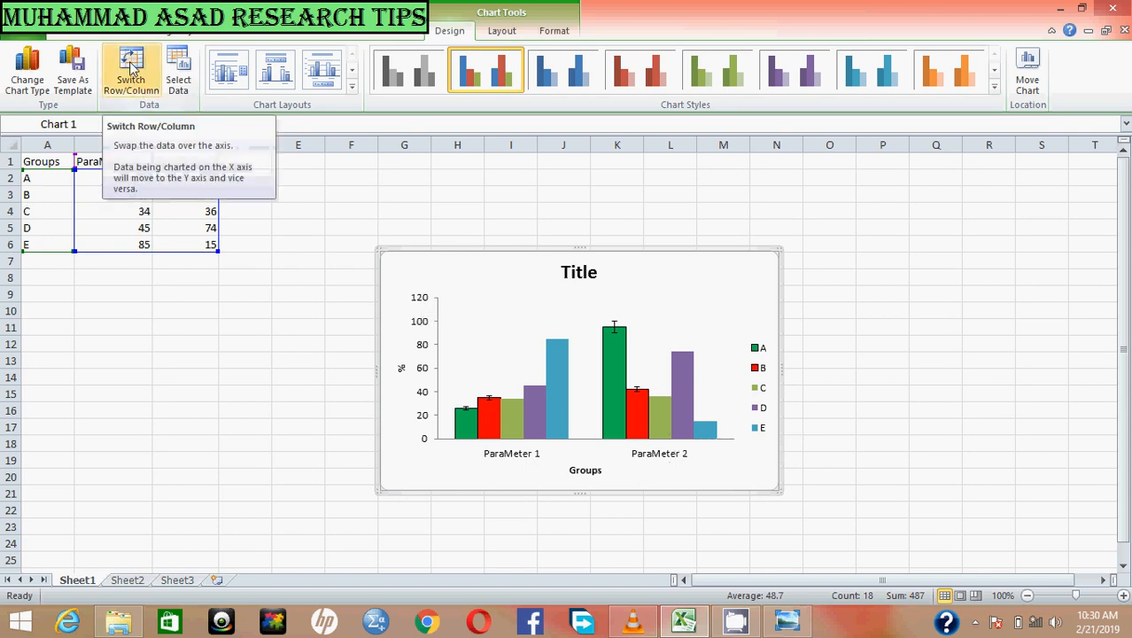
click(133, 84)
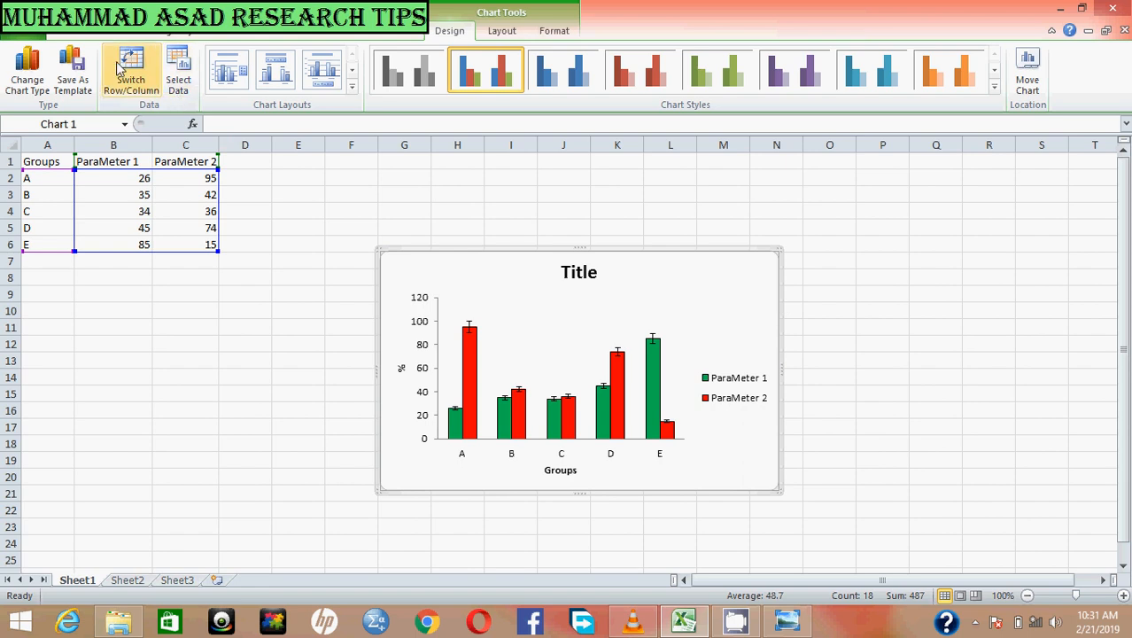
- Open the line chart types available for the selected chart
click(84, 37)
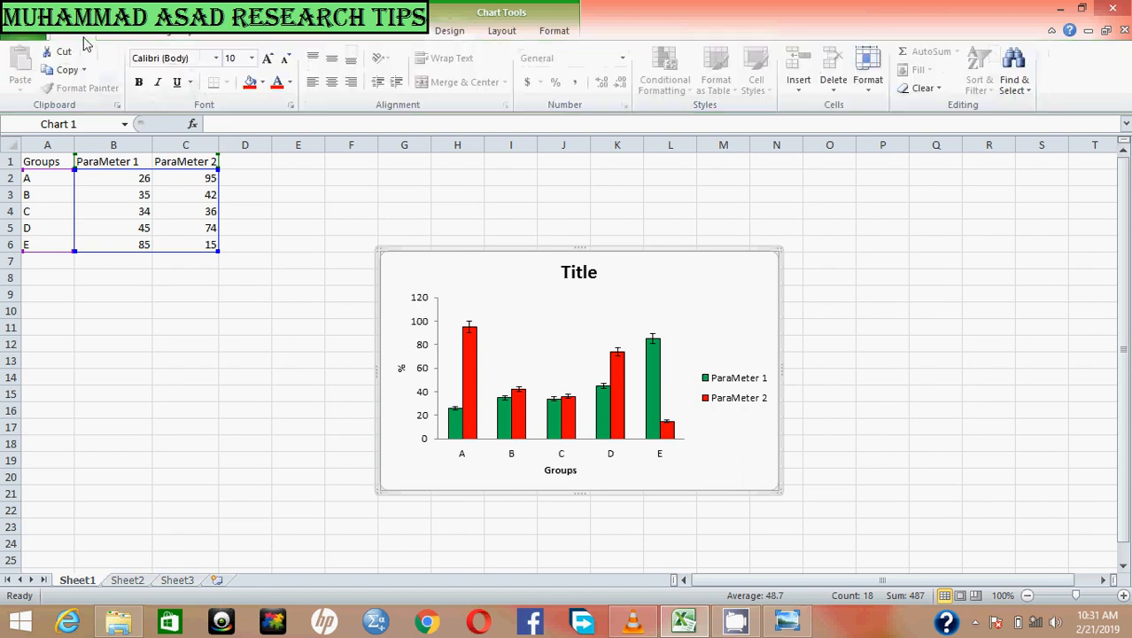
click(445, 35)
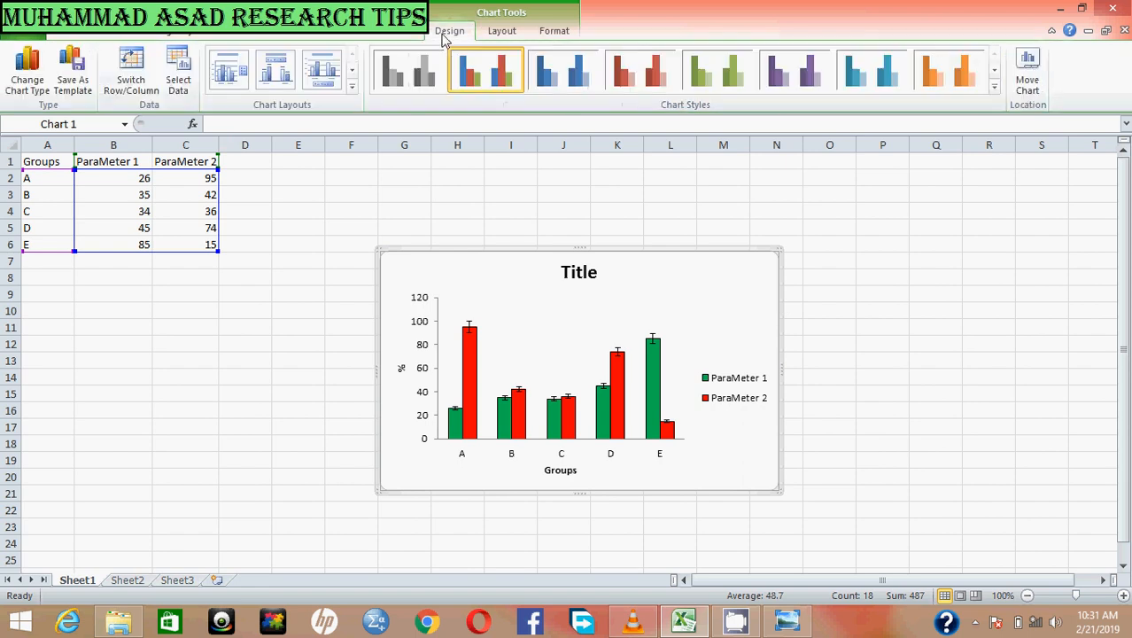
click(123, 33)
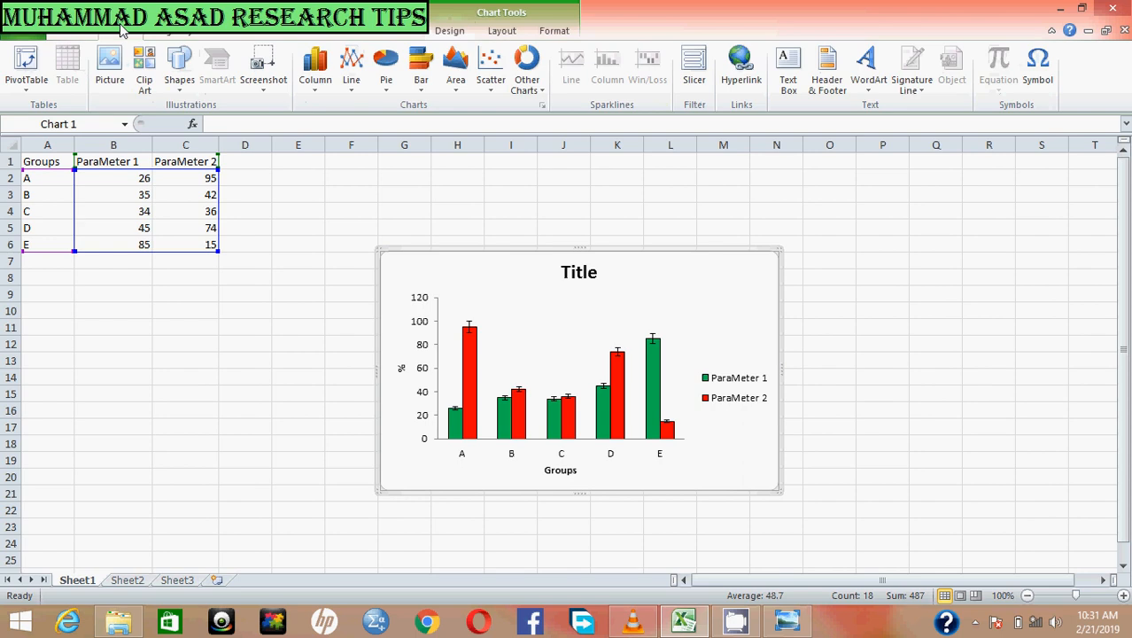
click(353, 87)
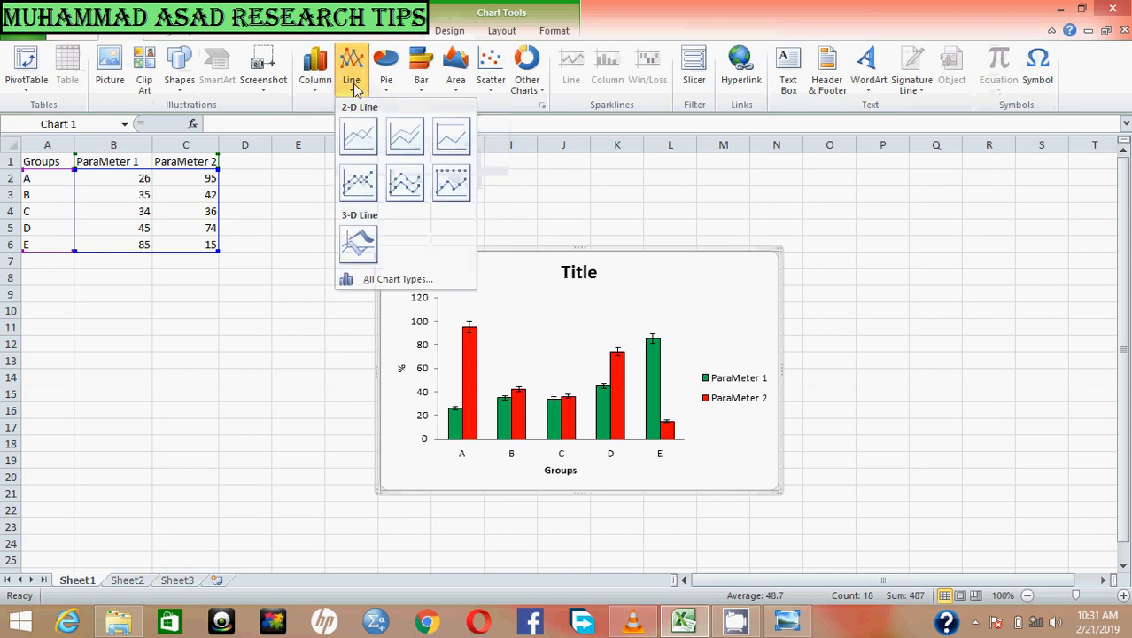